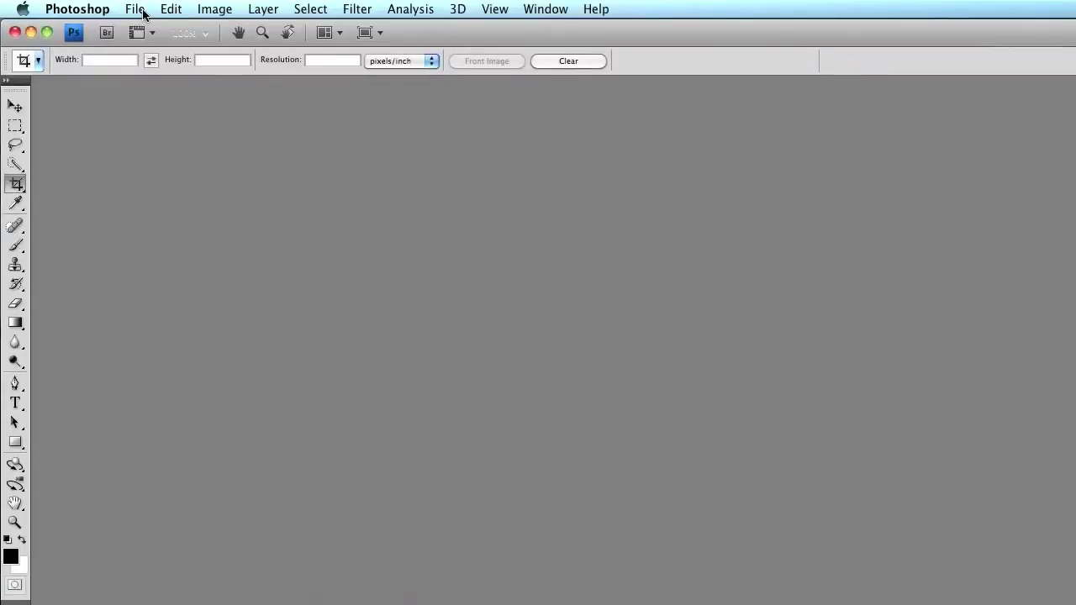
# Step: Create a new 12 x 4.722 inch document at 28.346 pixels/cm with a transparent background
pyautogui.click(143, 13)
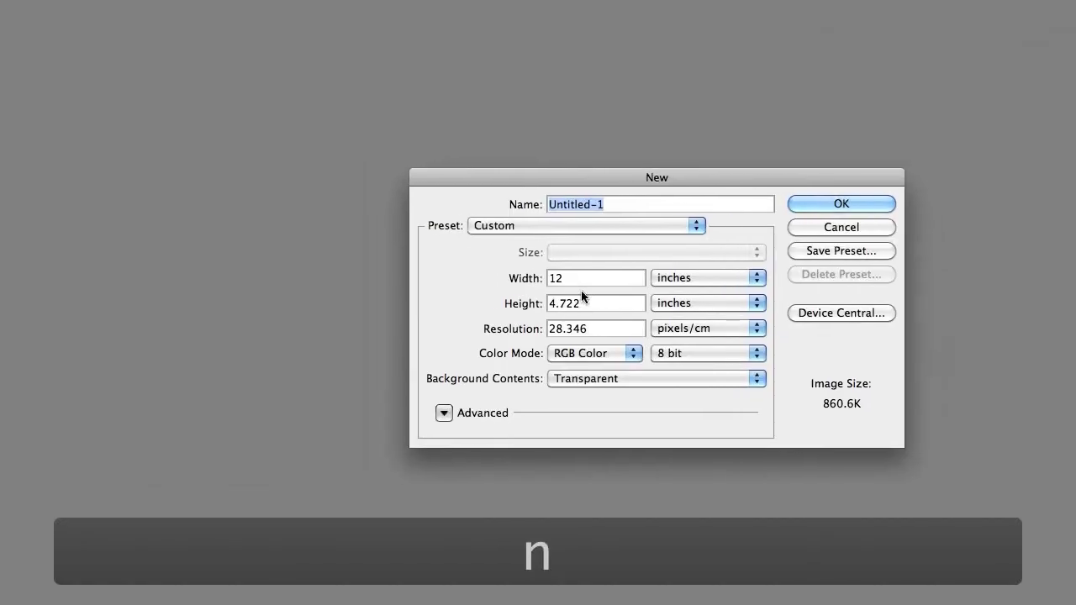
pyautogui.click(606, 280)
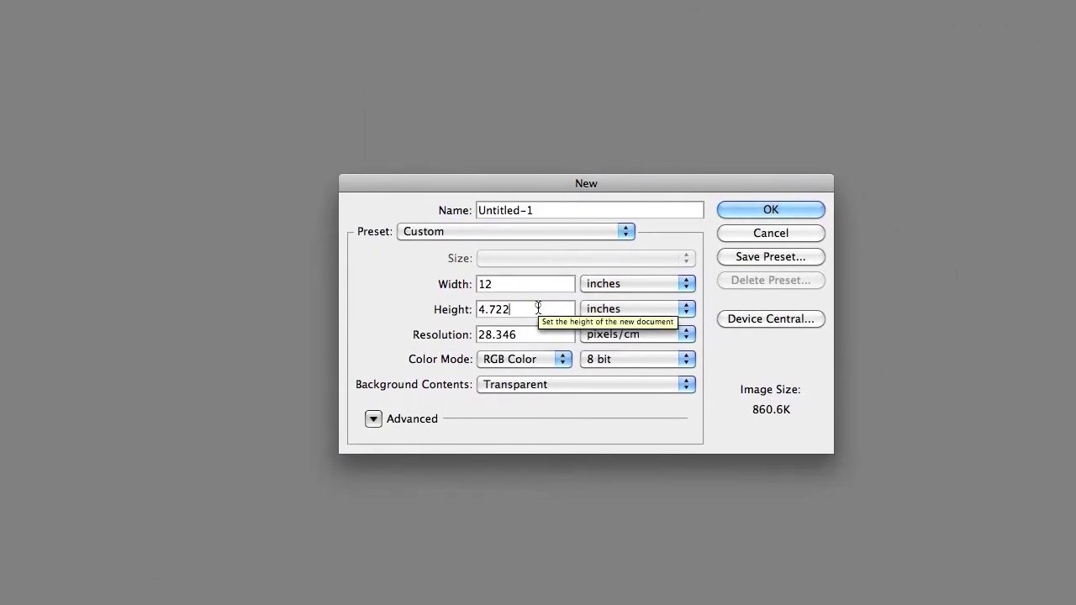
pyautogui.click(535, 324)
pyautogui.click(539, 302)
pyautogui.click(531, 326)
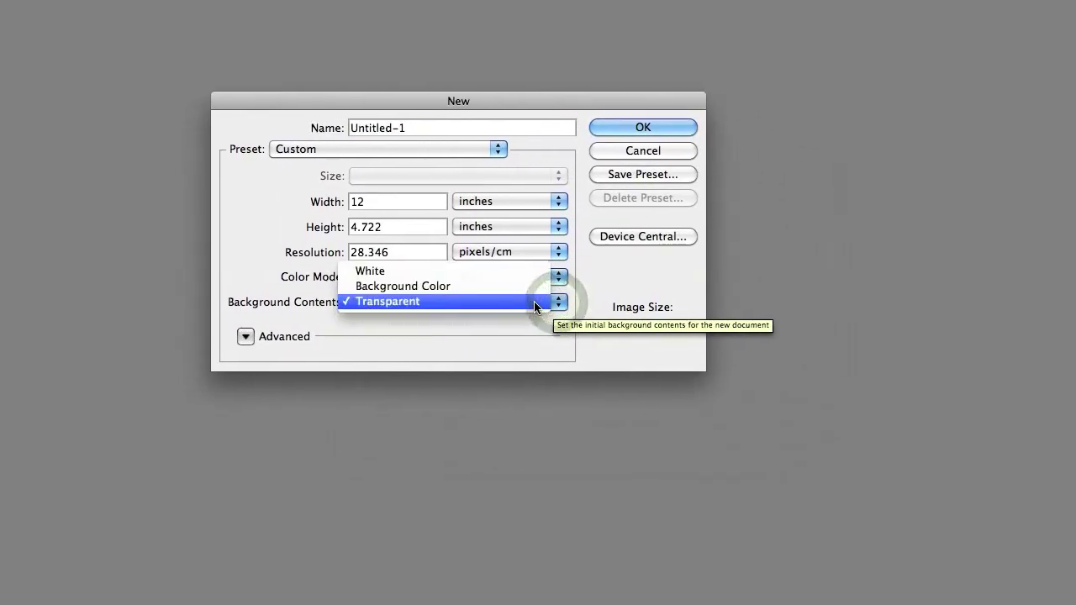
pyautogui.click(519, 306)
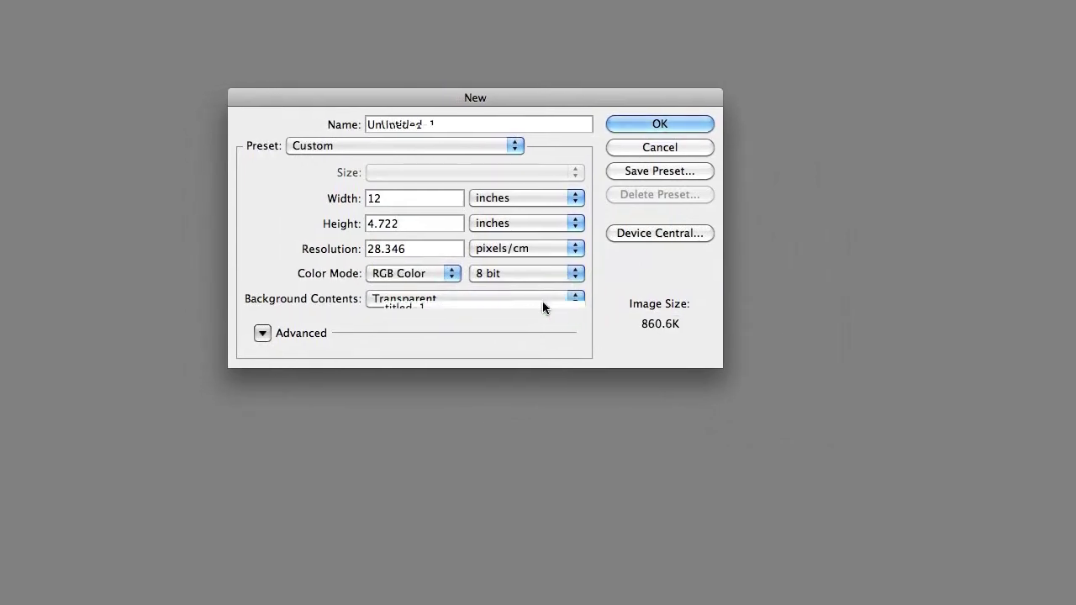
pyautogui.click(544, 301)
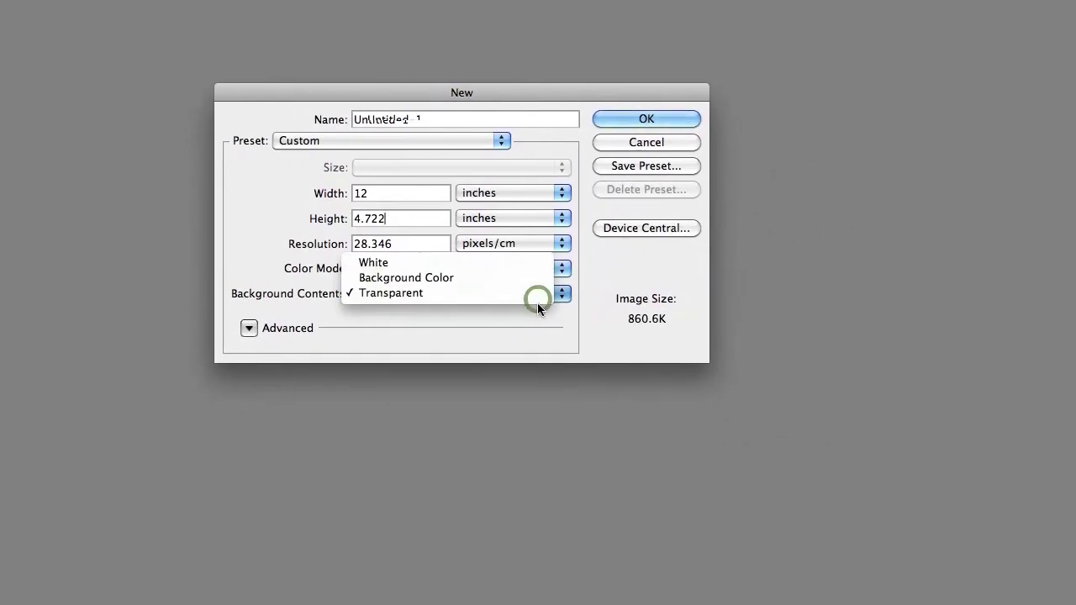
pyautogui.click(538, 294)
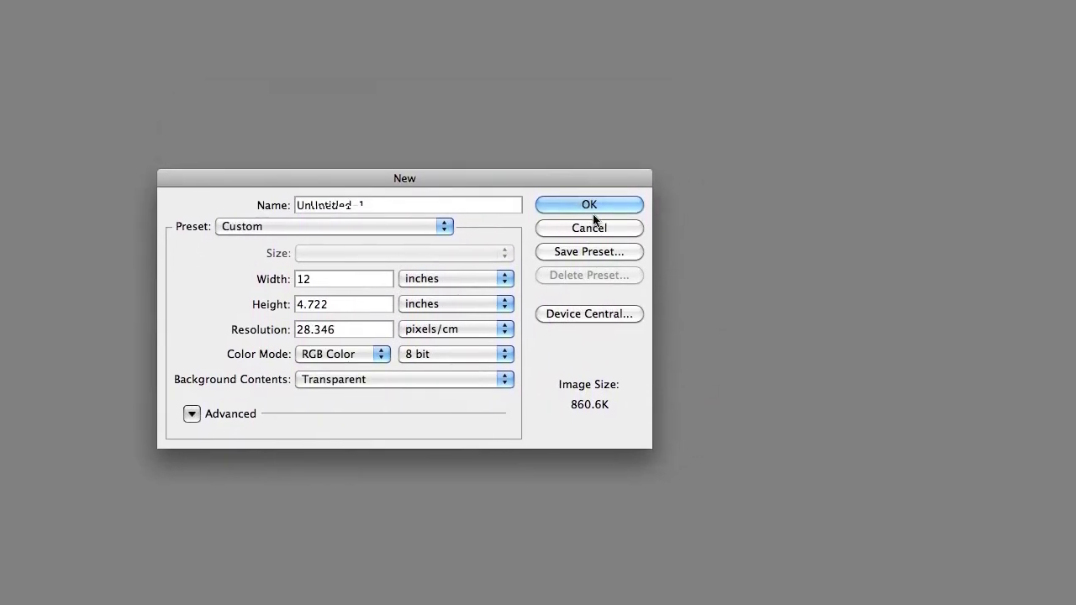
pyautogui.click(596, 208)
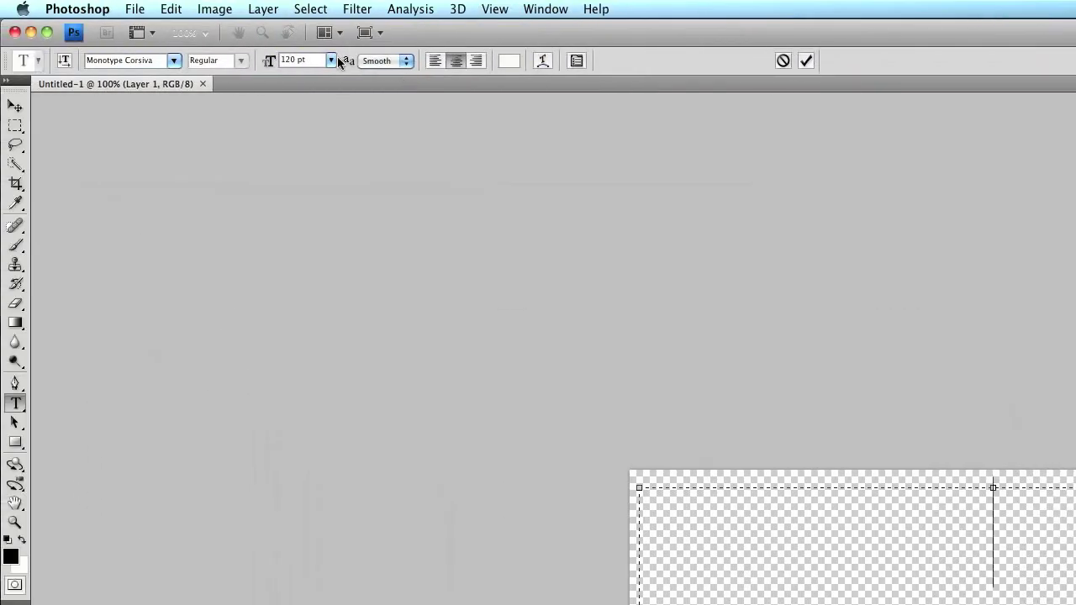
# Step: Type the photography studio name on the canvas in Monotype Corsiva at 72 pt
pyautogui.click(332, 59)
pyautogui.click(331, 60)
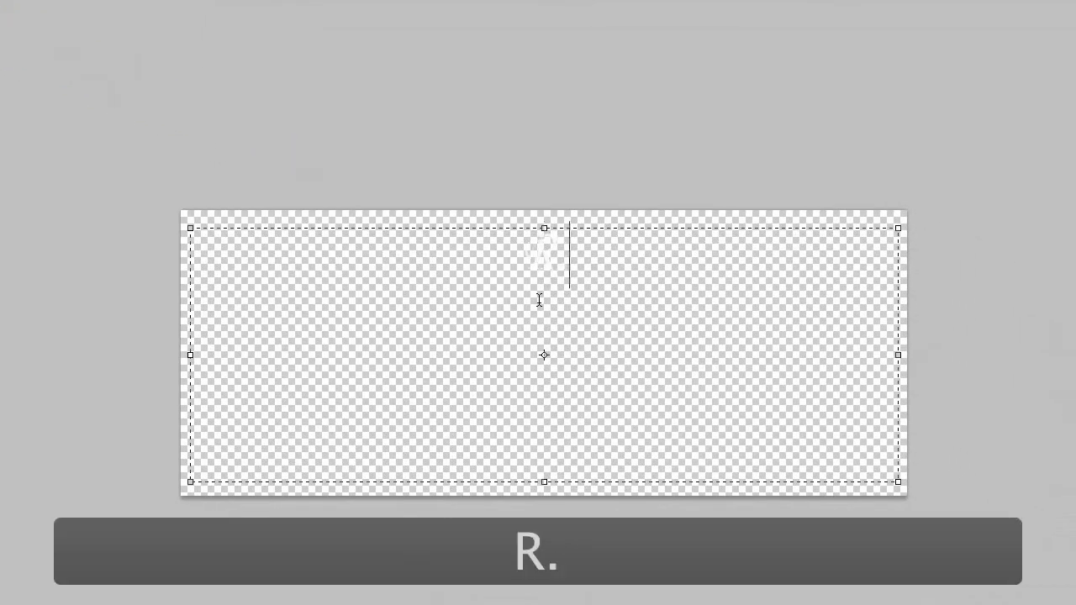
pyautogui.write('. Pere')
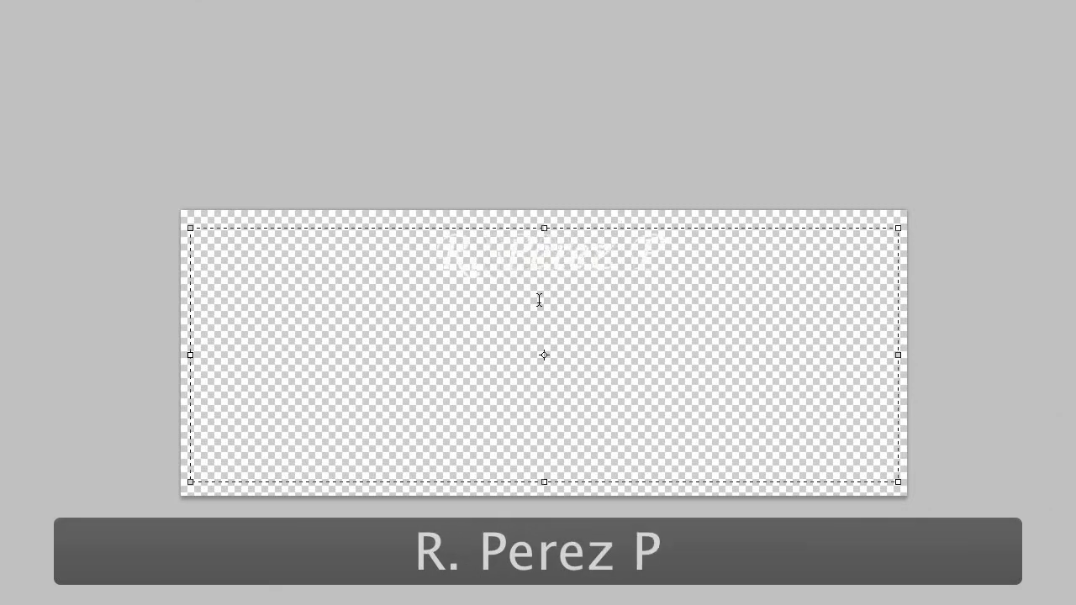
pyautogui.write('z Photograp')
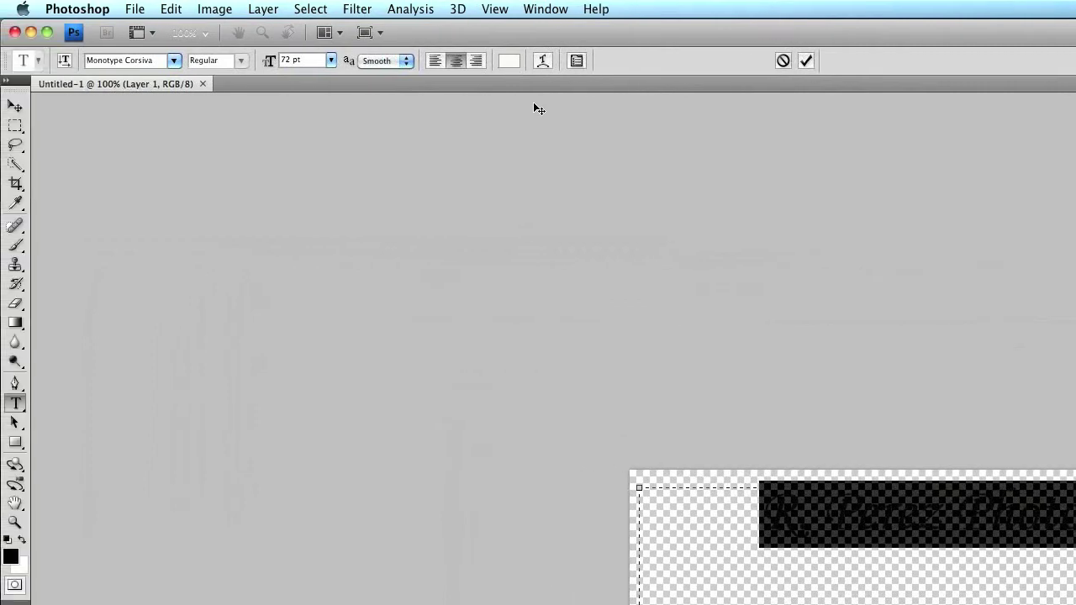
pyautogui.click(509, 62)
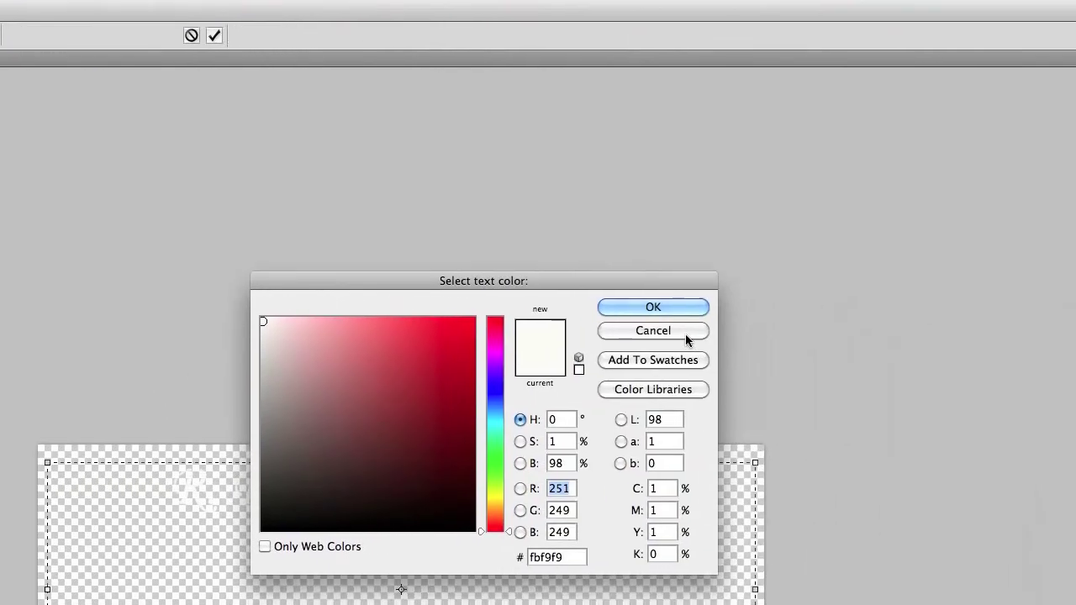
# Step: Change the watermark text colour to near-white fefafa
pyautogui.click(687, 336)
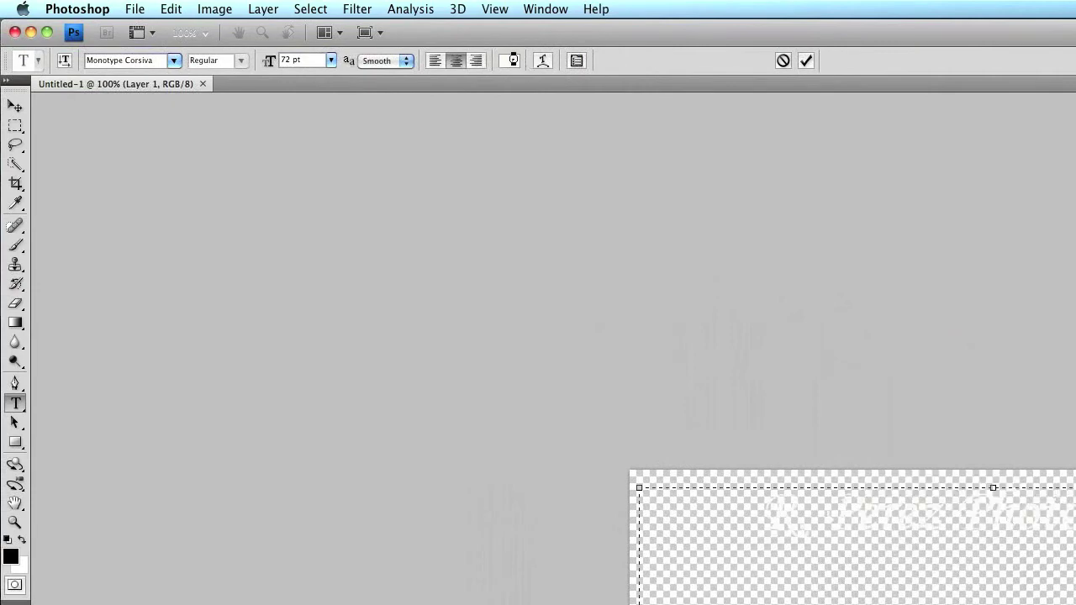
pyautogui.click(514, 60)
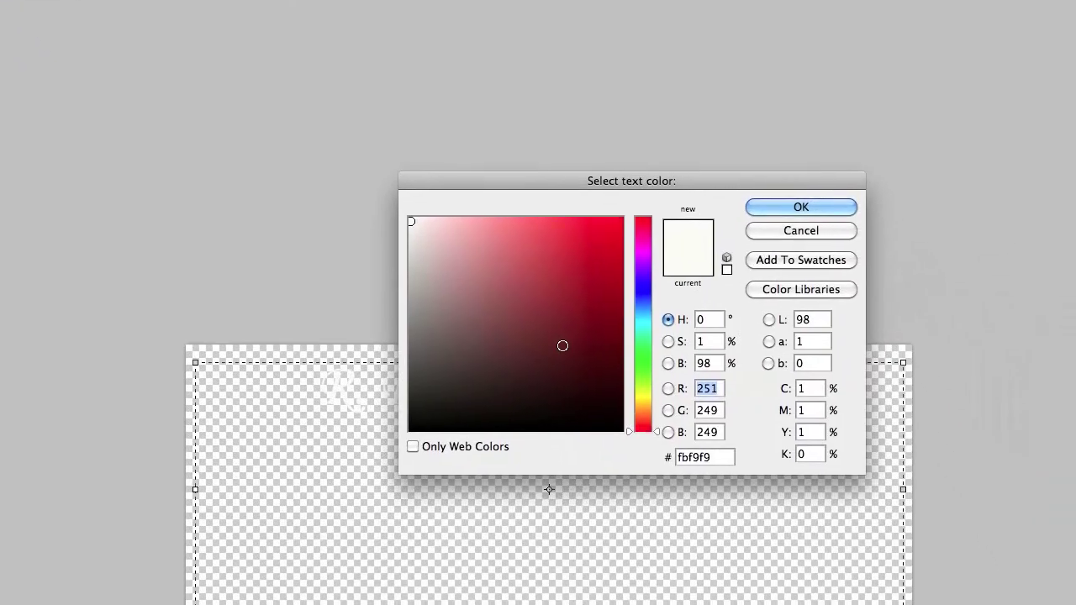
pyautogui.moveTo(563, 346); pyautogui.dragTo(409, 228)
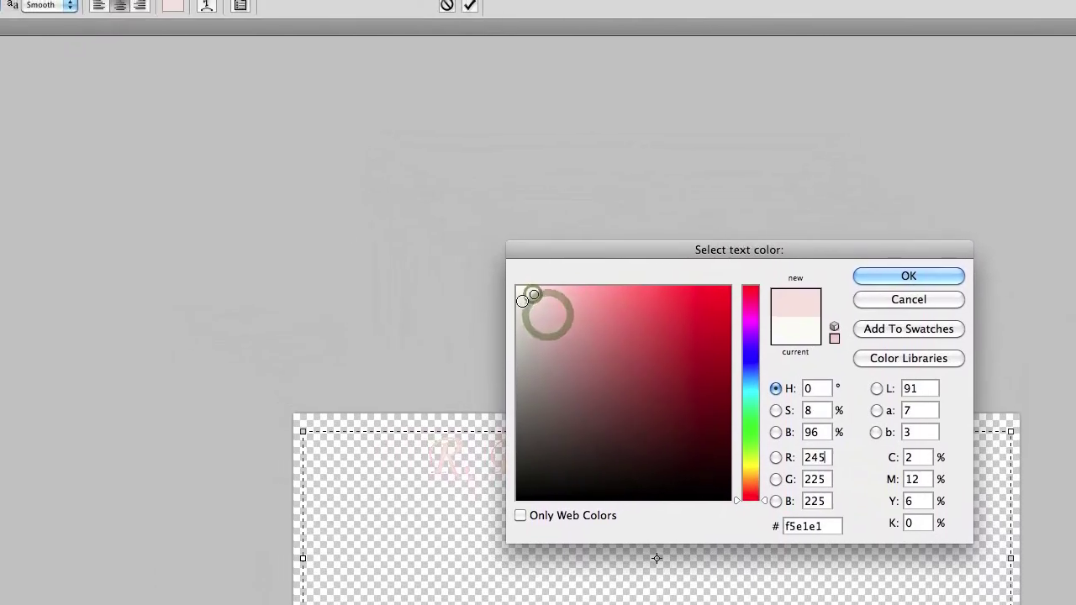
pyautogui.moveTo(523, 301)
pyautogui.mouseDown()
pyautogui.moveTo(527, 292)
pyautogui.moveTo(512, 295)
pyautogui.moveTo(533, 297)
pyautogui.mouseUp()
pyautogui.click(895, 293)
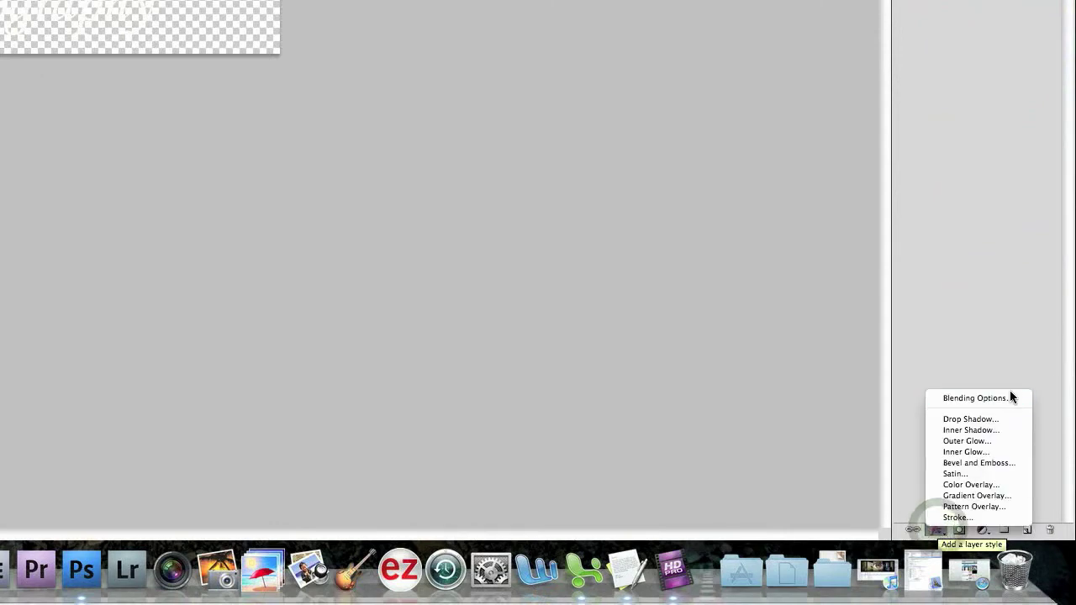
# Step: Add a drop shadow and an inner shadow to the watermark text layer
pyautogui.click(1005, 398)
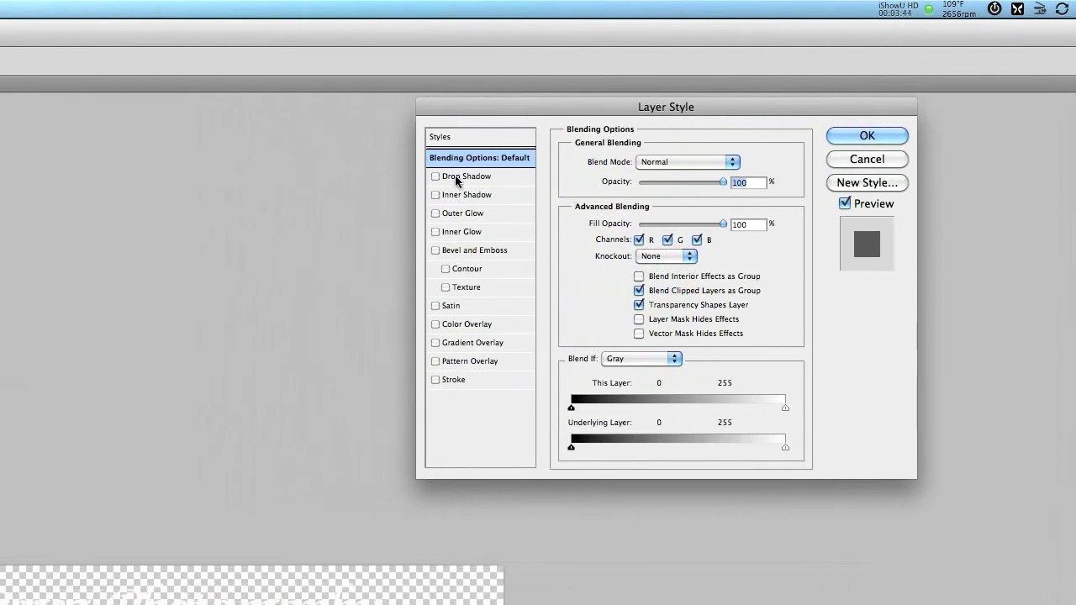
pyautogui.click(415, 179)
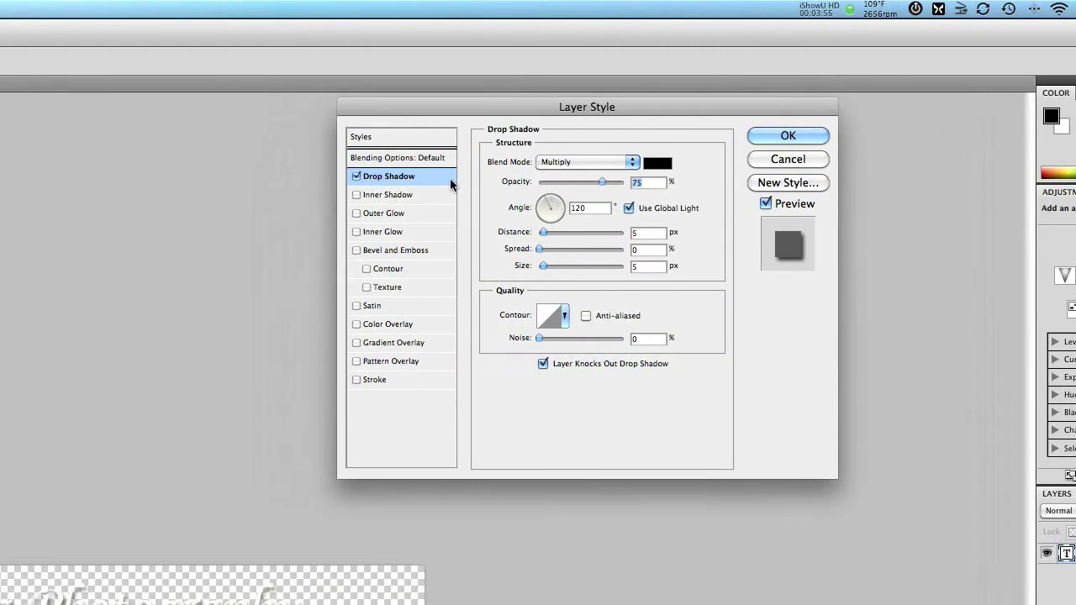
pyautogui.click(389, 197)
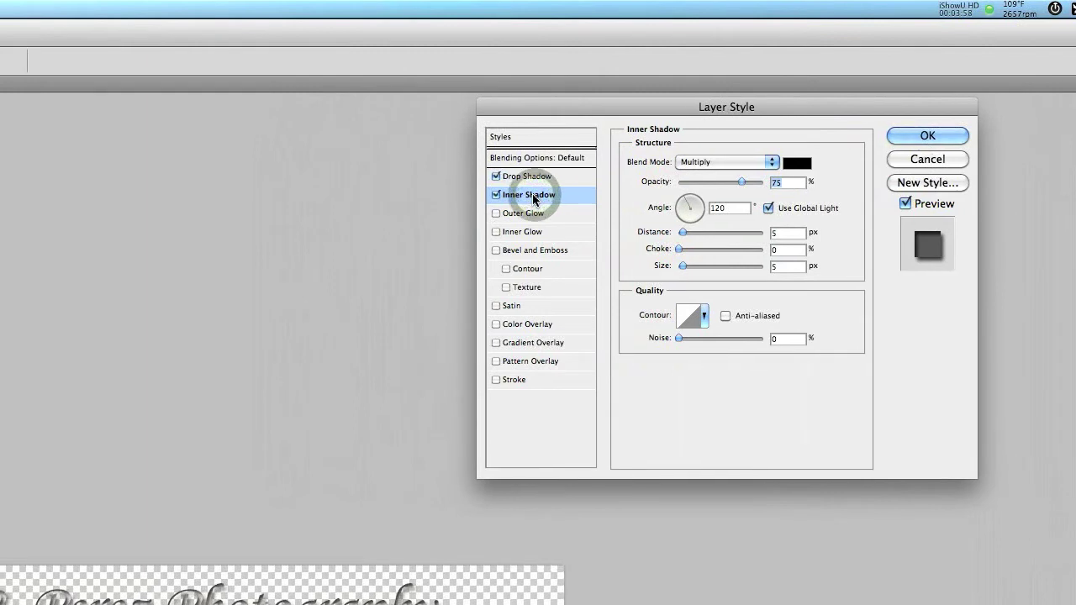
pyautogui.click(508, 196)
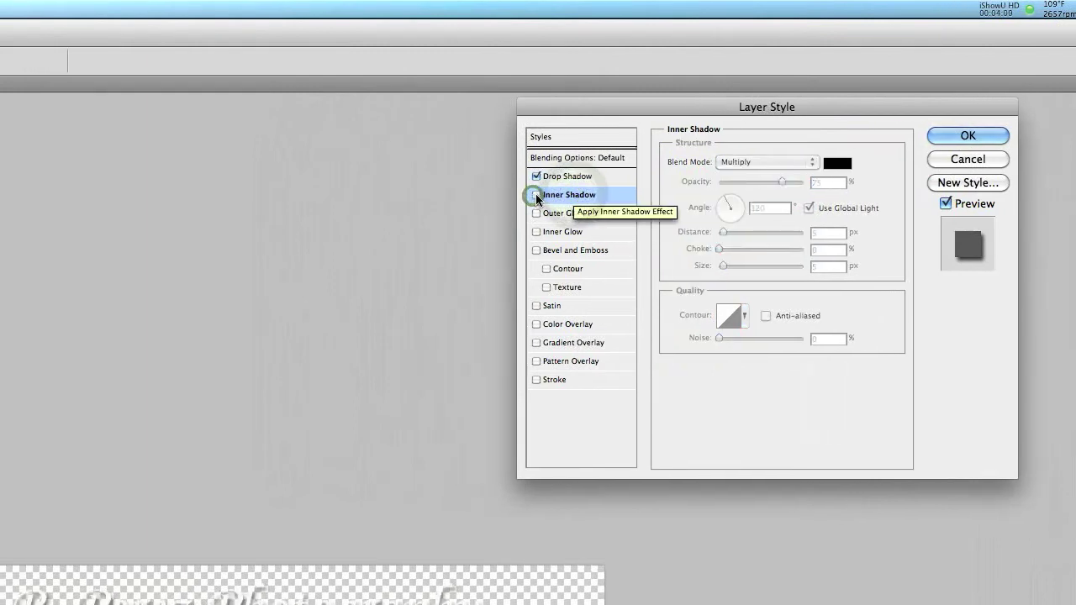
# Step: Add Bevel and Emboss with 71% depth and 85 px size, then apply the layer style
pyautogui.click(538, 249)
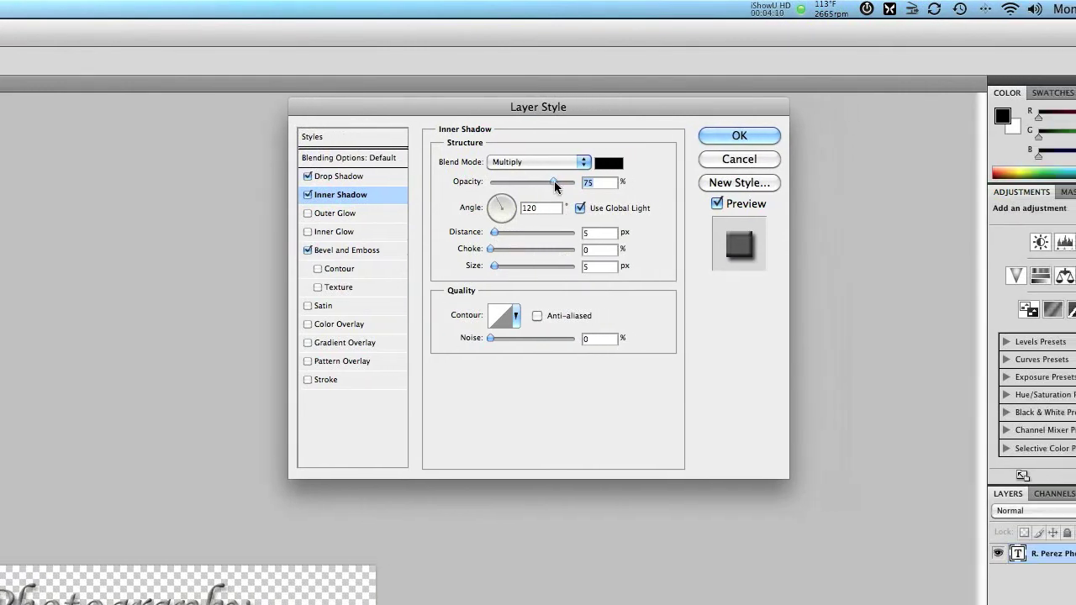
pyautogui.click(399, 250)
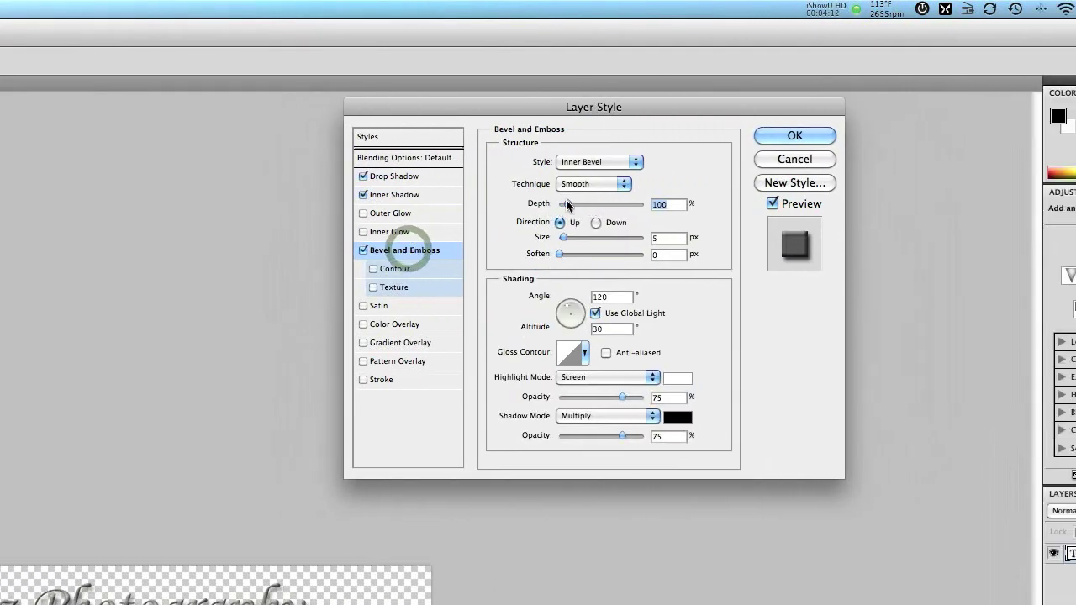
pyautogui.moveTo(641, 204); pyautogui.dragTo(741, 204)
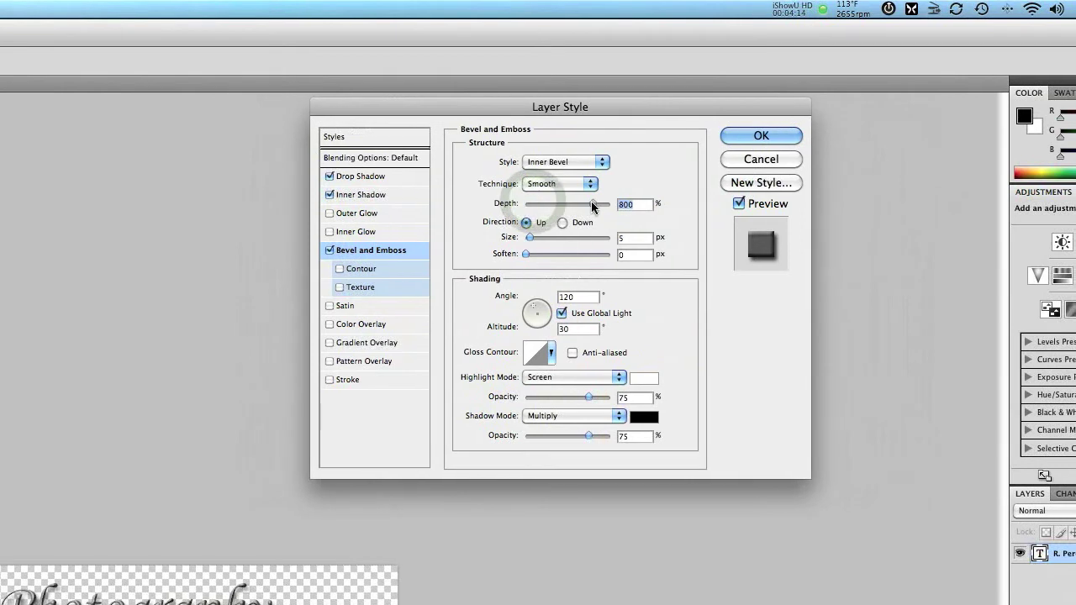
pyautogui.write('1')
pyautogui.moveTo(487, 203)
pyautogui.mouseDown()
pyautogui.moveTo(586, 205)
pyautogui.moveTo(501, 206)
pyautogui.mouseUp()
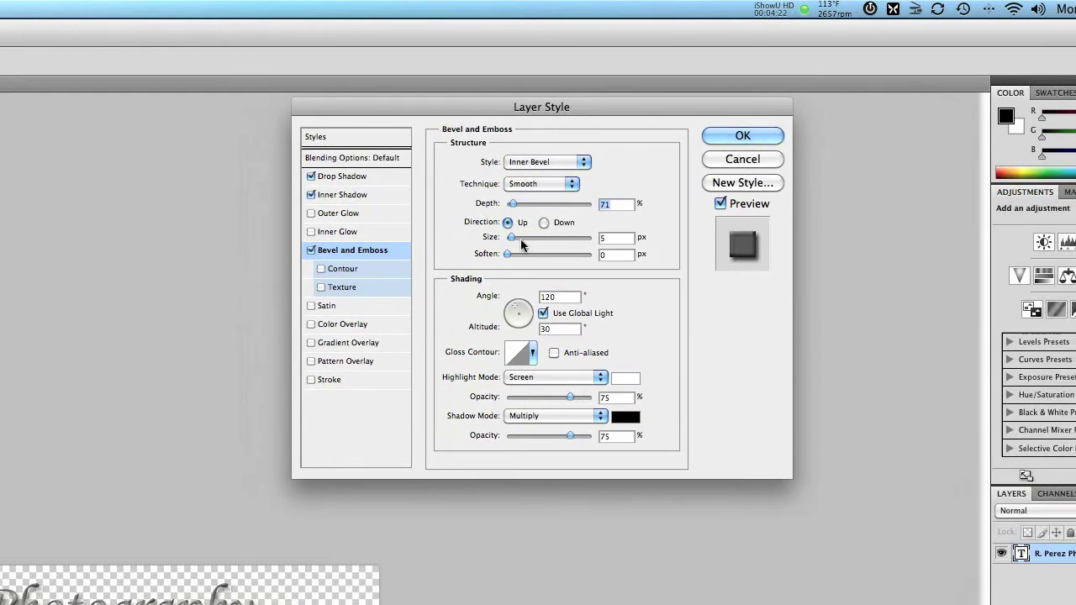
pyautogui.moveTo(543, 243)
pyautogui.mouseDown()
pyautogui.moveTo(567, 235)
pyautogui.moveTo(526, 237)
pyautogui.moveTo(571, 235)
pyautogui.moveTo(553, 237)
pyautogui.mouseUp()
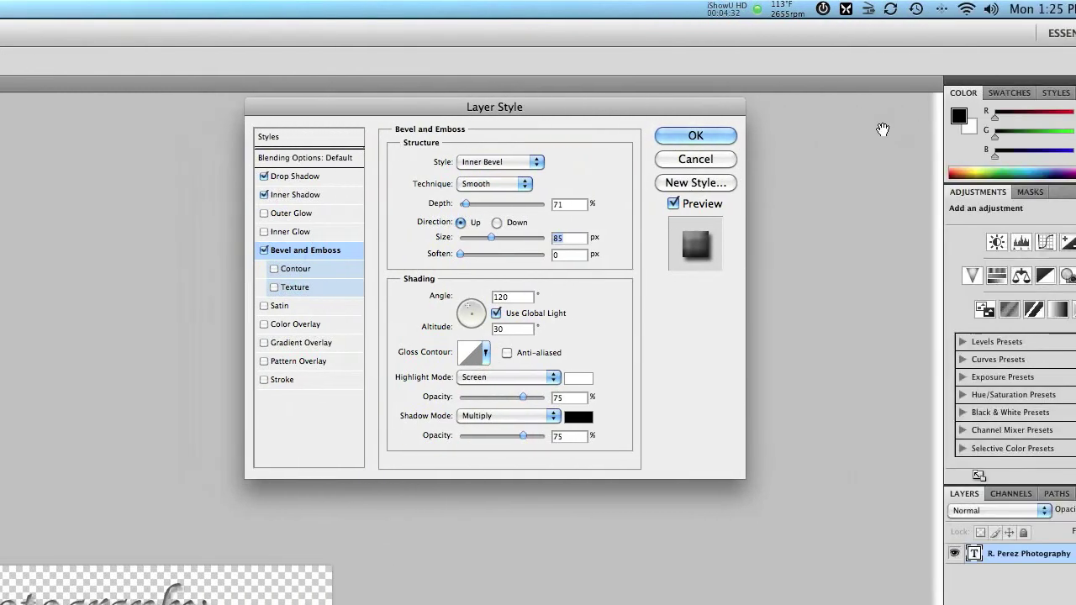
pyautogui.click(643, 137)
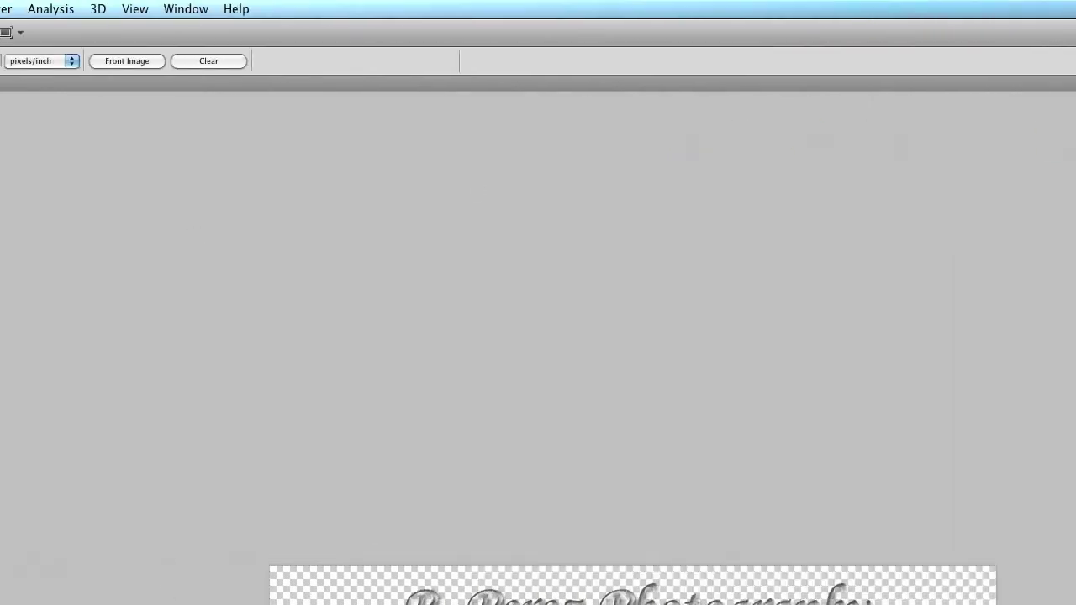
# Step: Save the document as Watermark.psd in Pictures, keeping maximize compatibility on
pyautogui.click(135, 9)
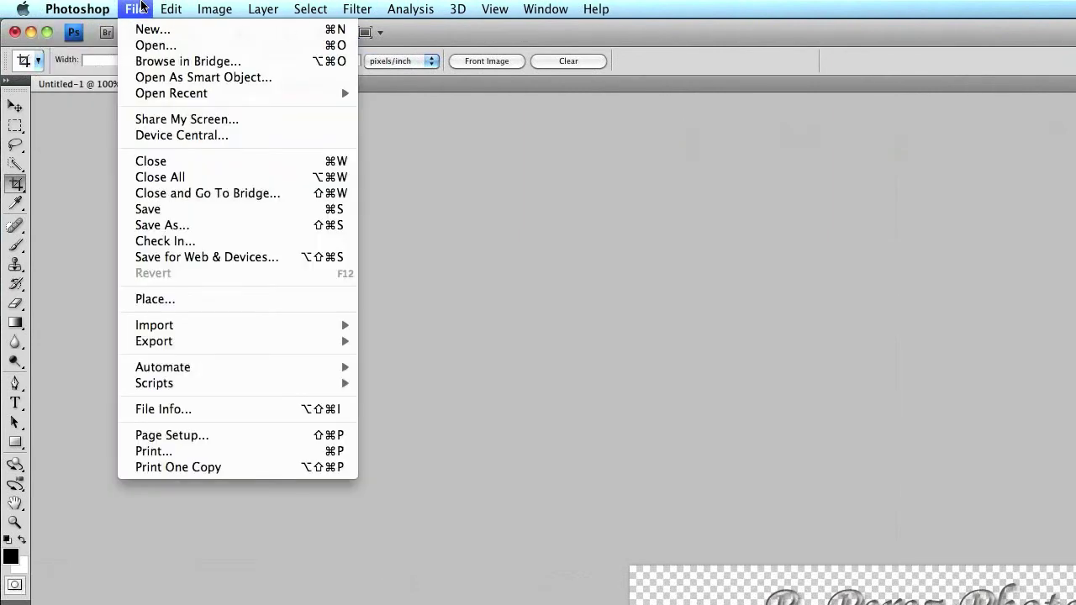
pyautogui.click(209, 227)
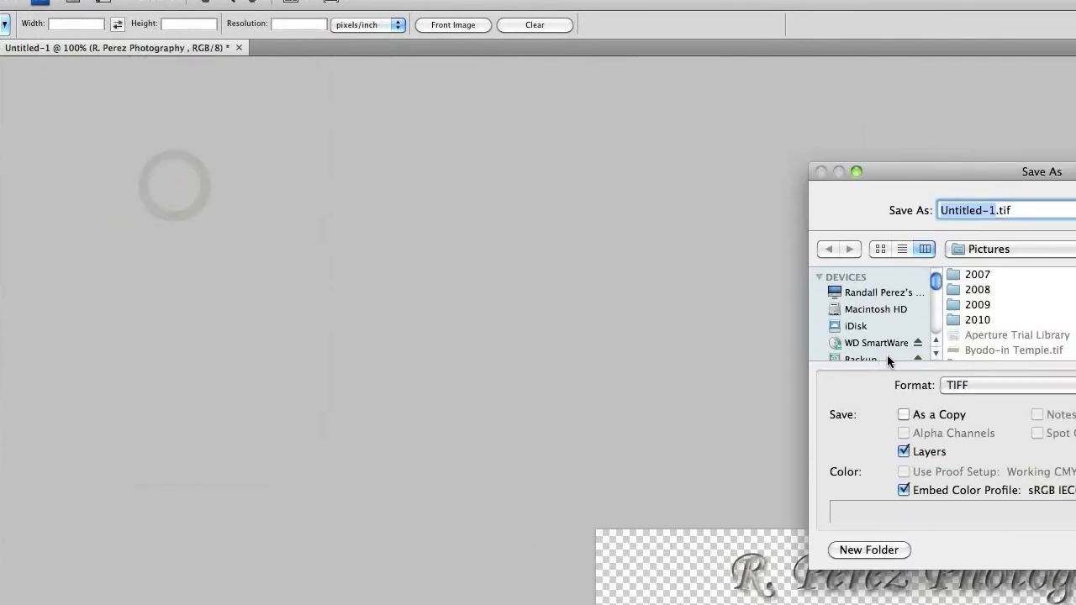
pyautogui.click(555, 299)
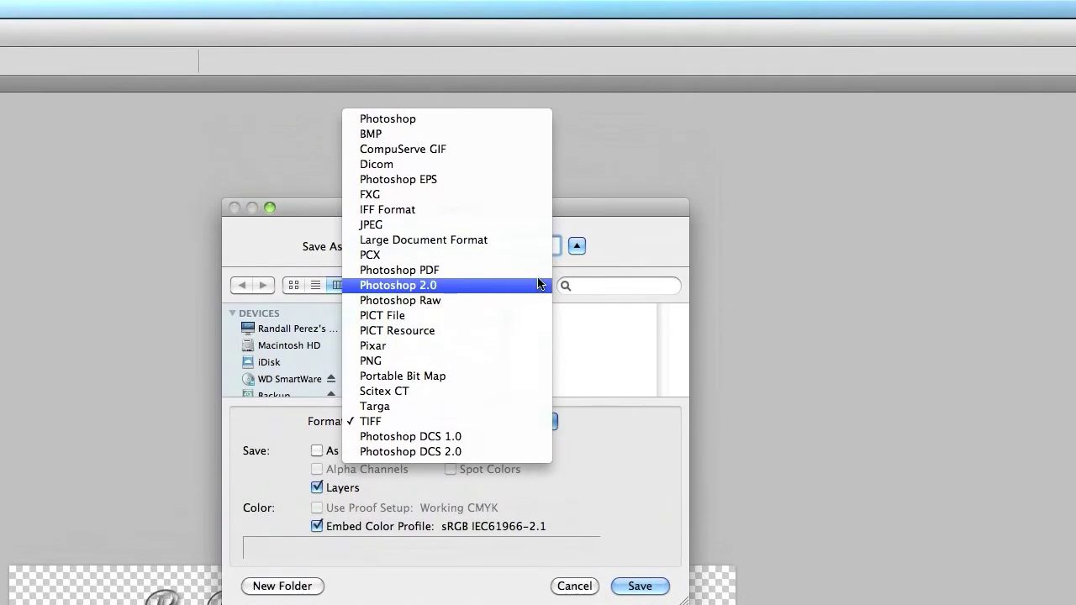
pyautogui.click(531, 122)
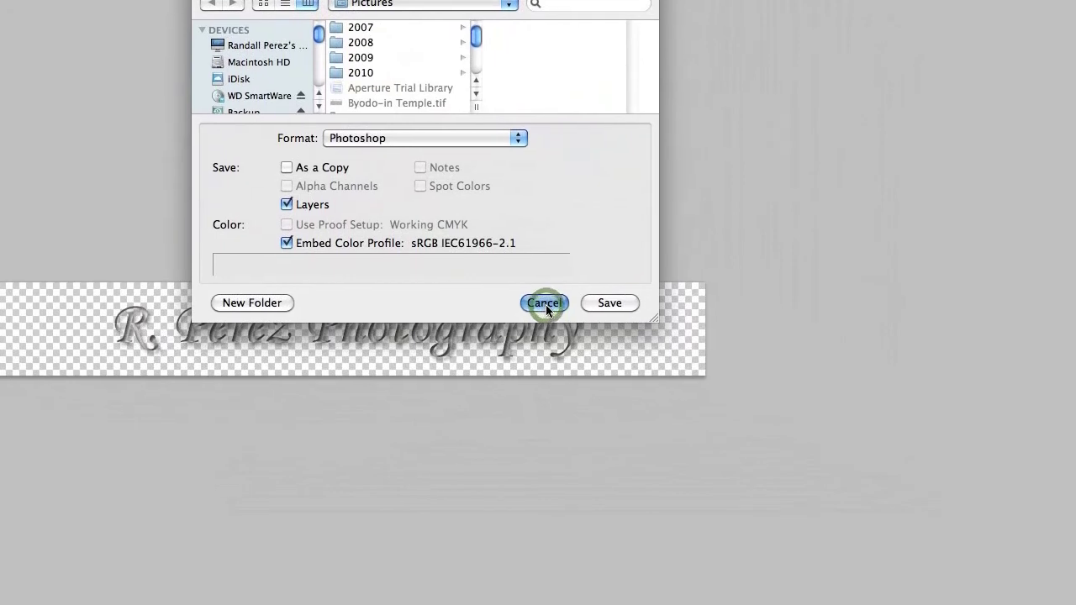
pyautogui.click(699, 370)
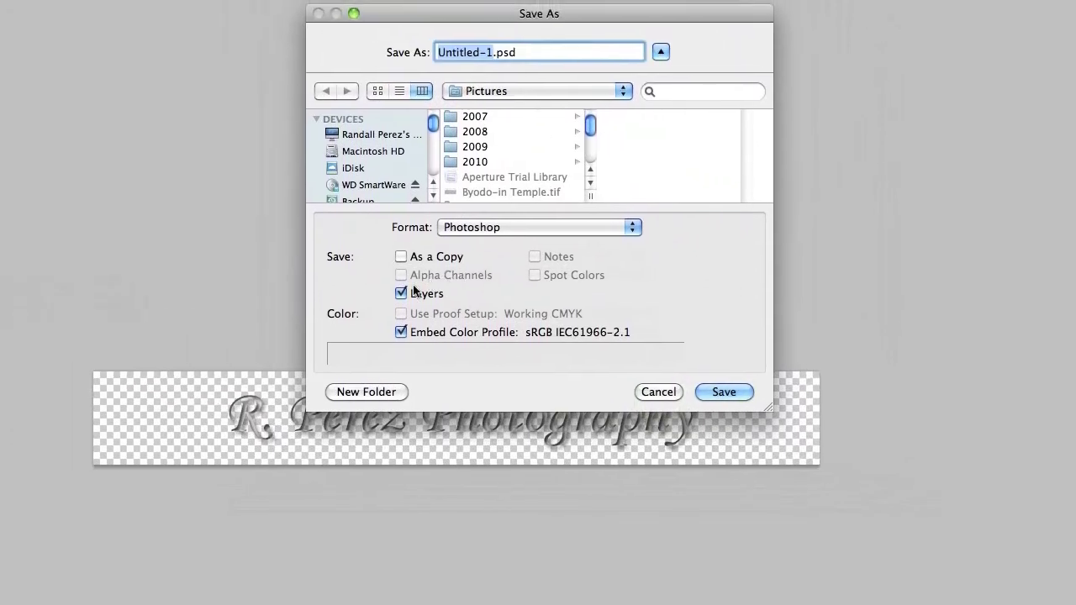
pyautogui.click(269, 210)
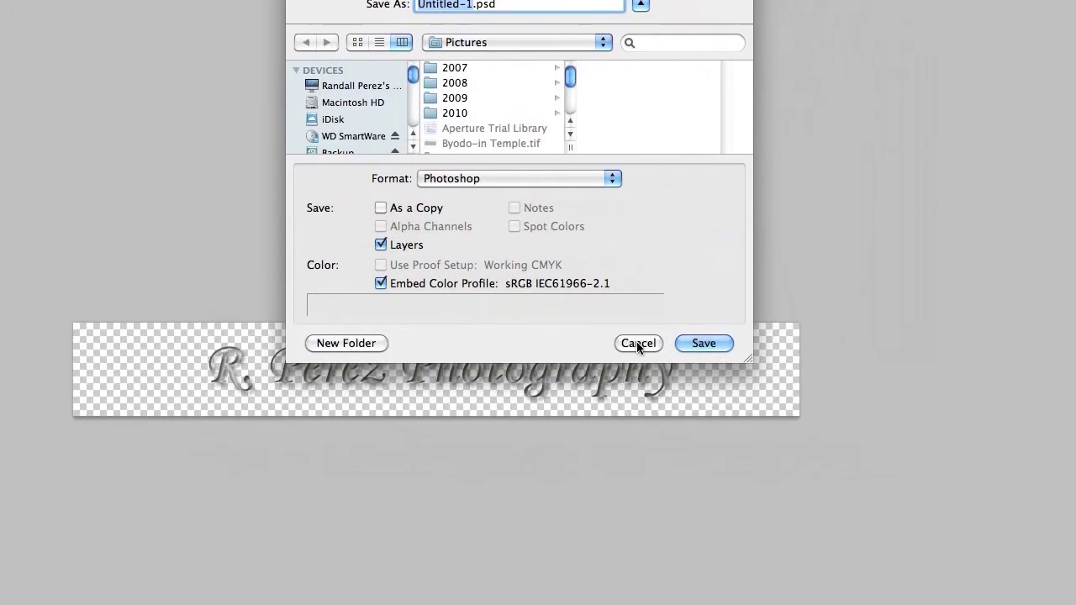
pyautogui.click(704, 343)
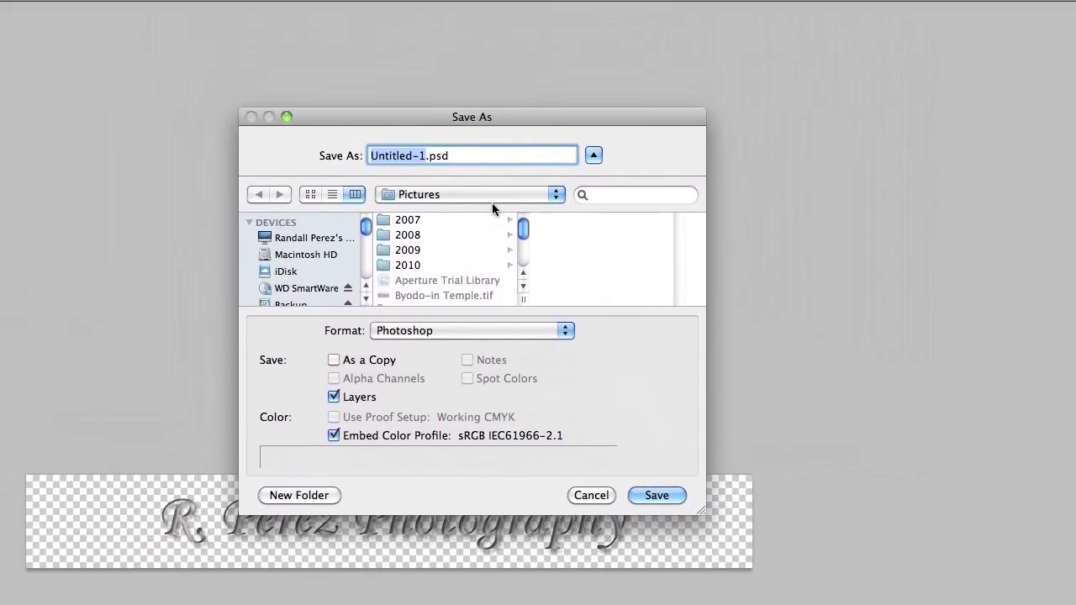
pyautogui.press('BackSpace')
pyautogui.write('Wa')
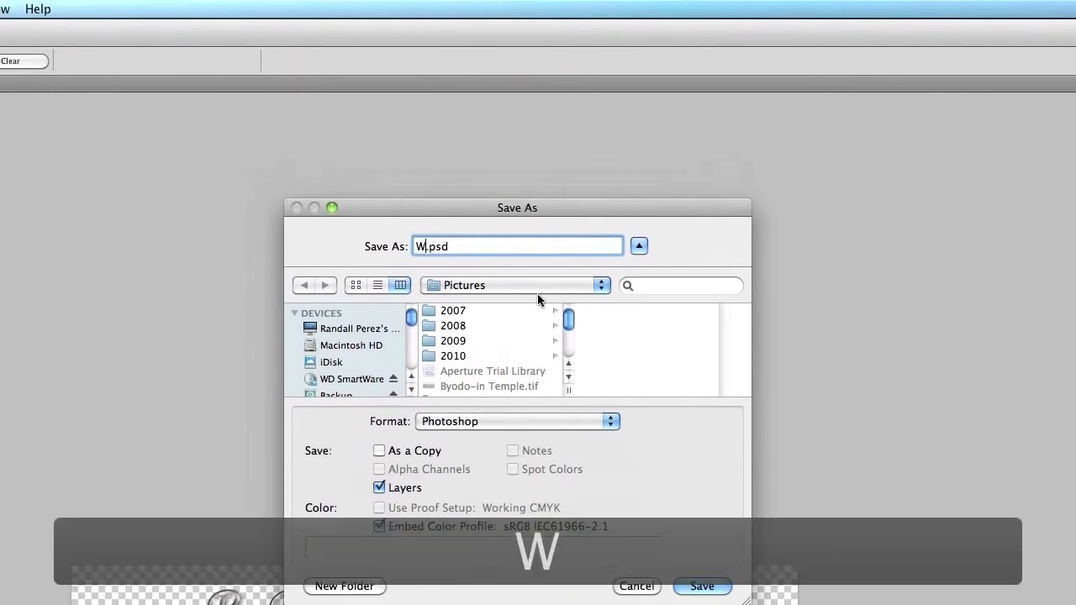
pyautogui.write('termark')
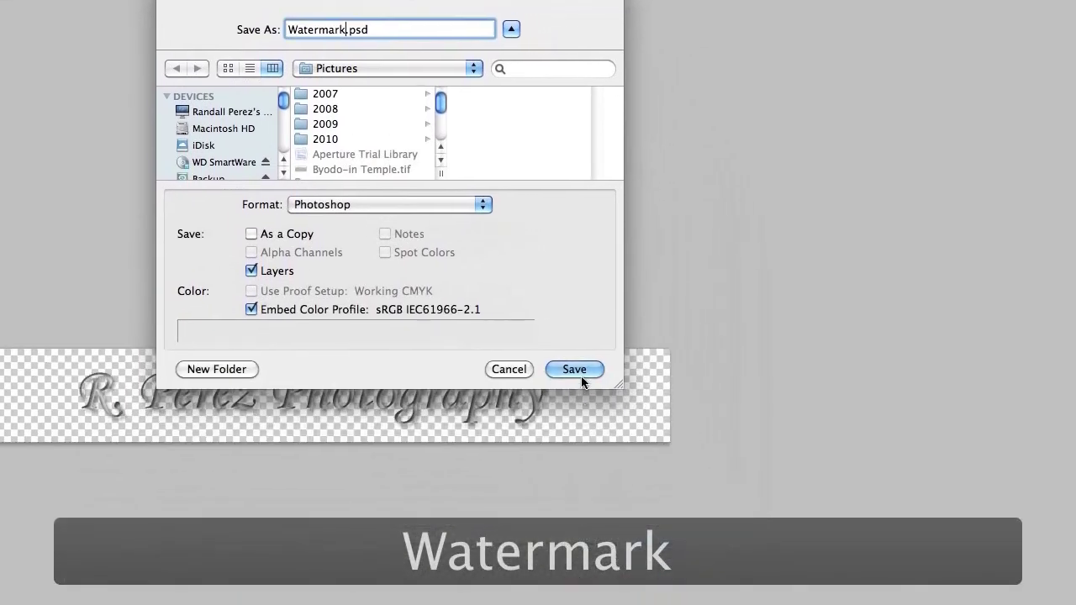
pyautogui.click(640, 504)
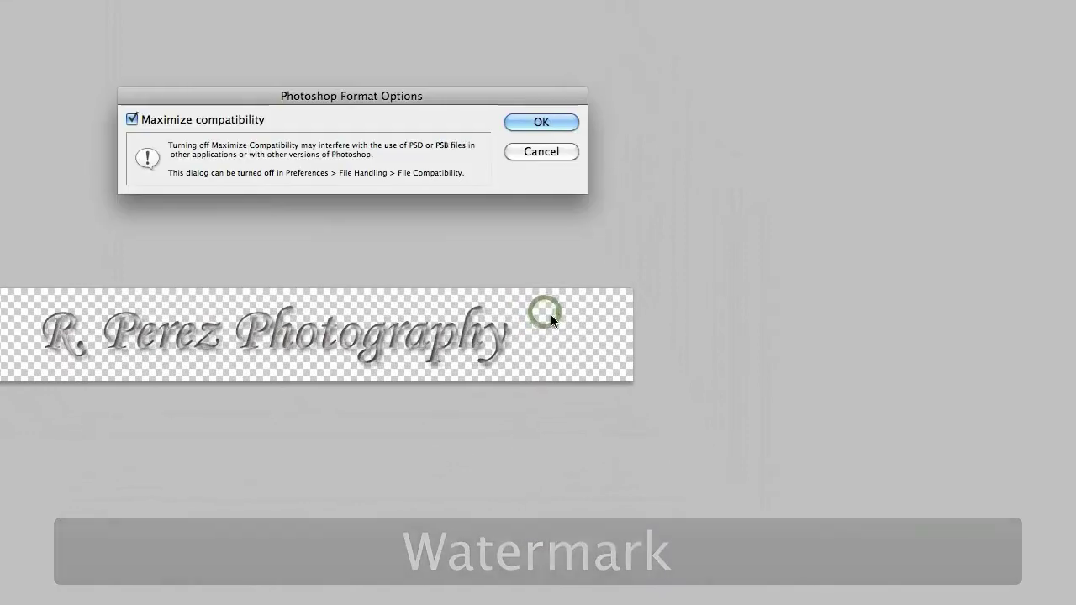
pyautogui.click(535, 115)
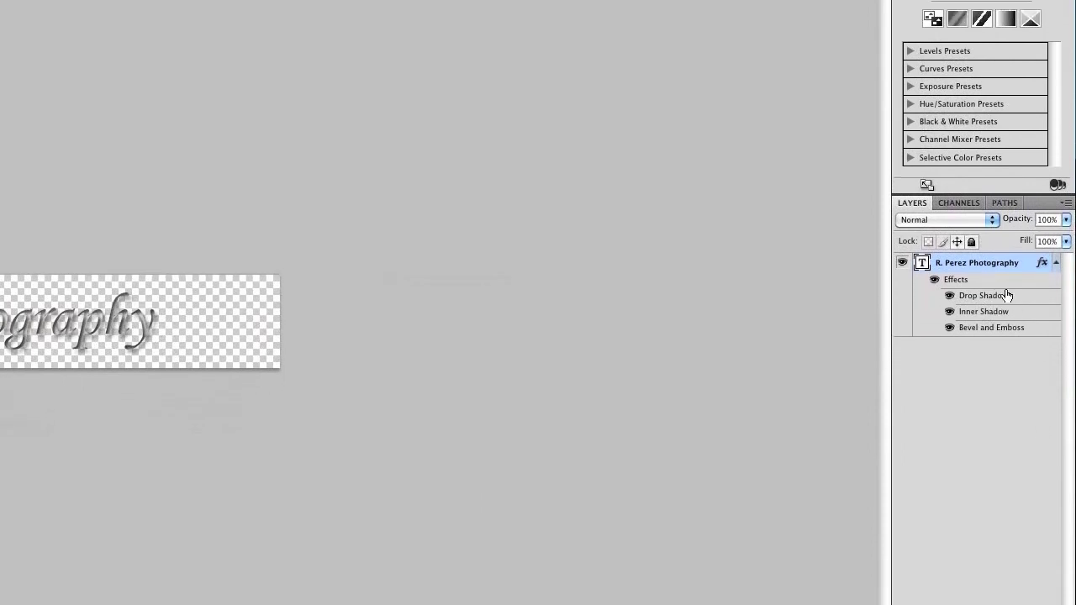
pyautogui.rightClick(998, 283)
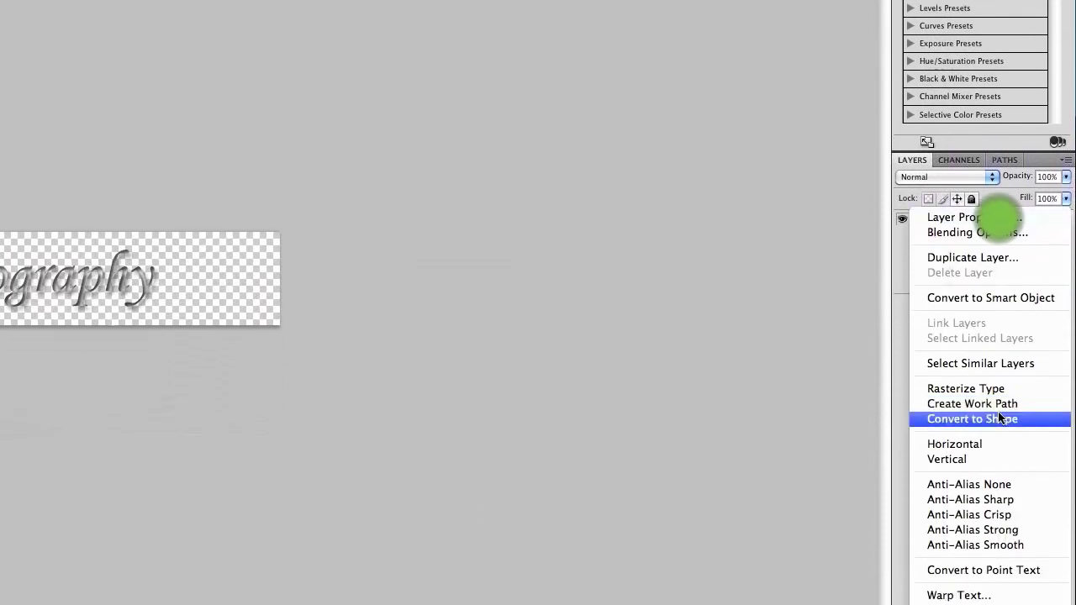
pyautogui.click(938, 567)
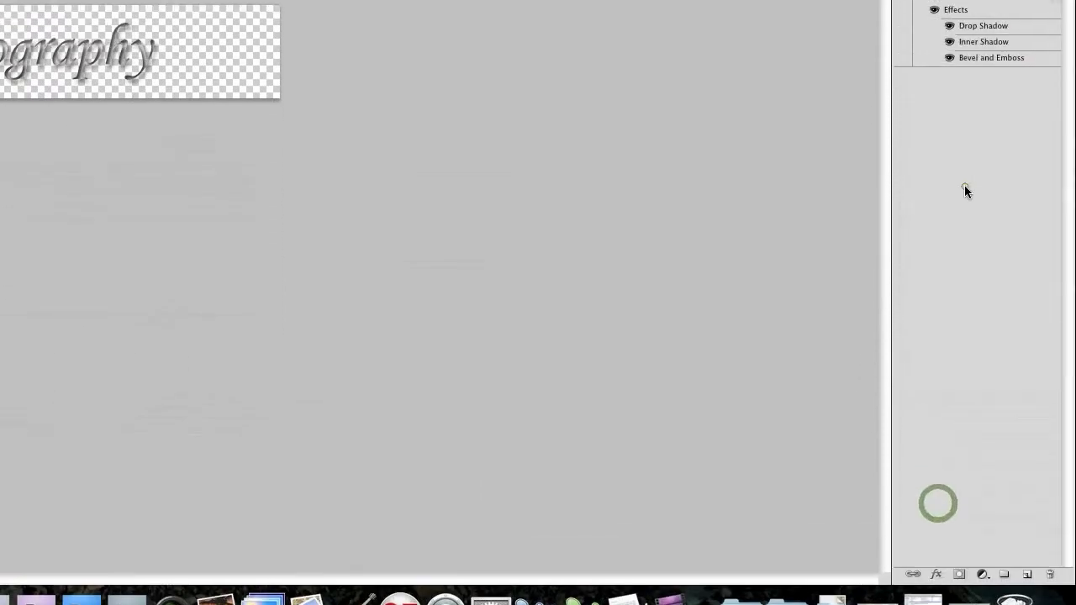
pyautogui.rightClick(965, 251)
pyautogui.click(987, 229)
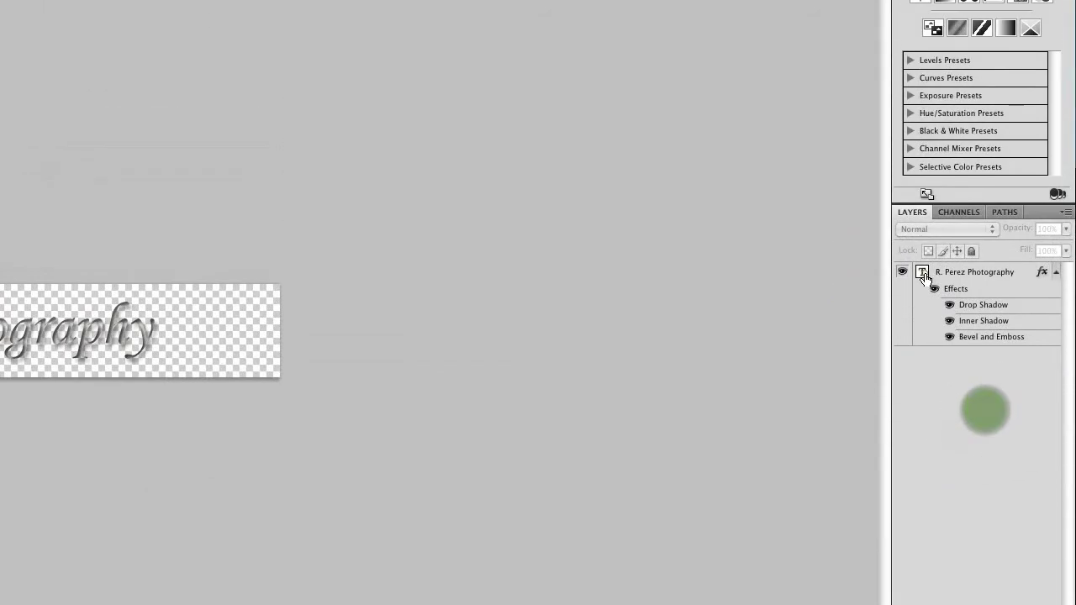
pyautogui.rightClick(931, 87)
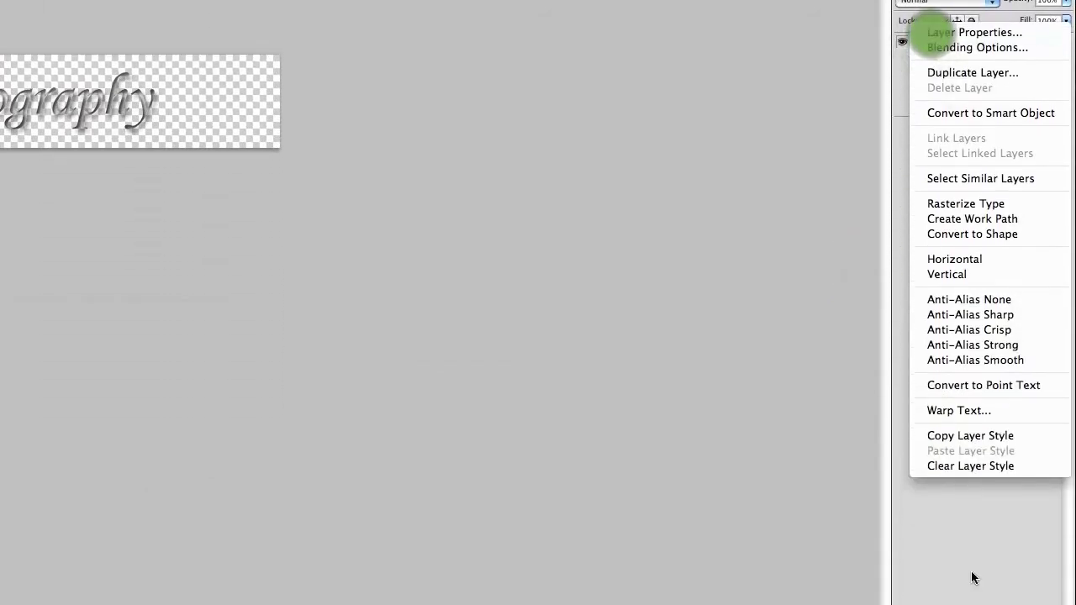
pyautogui.click(977, 465)
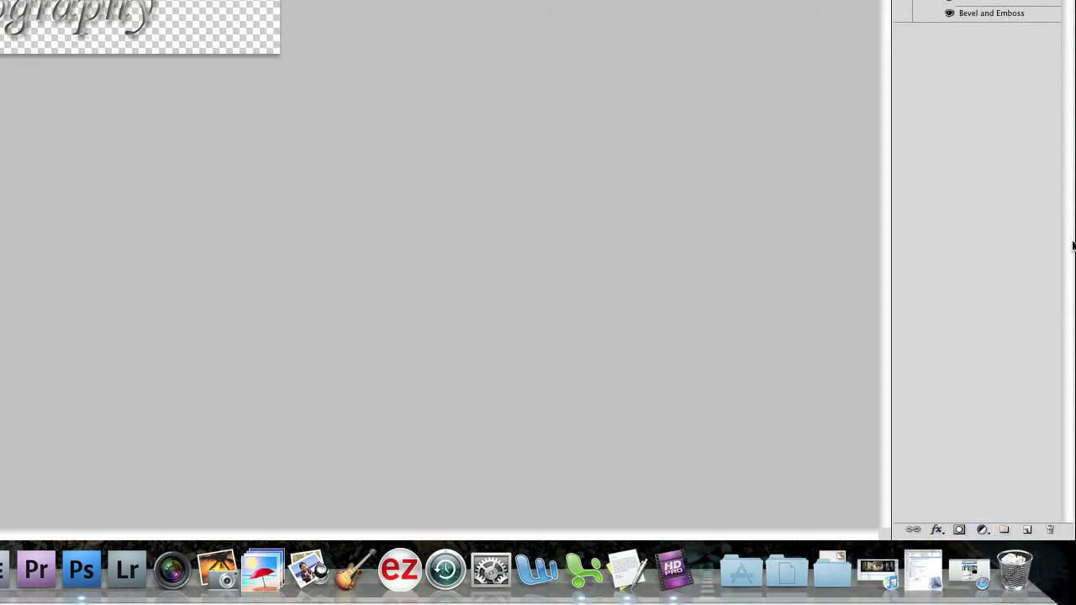
pyautogui.click(1003, 40)
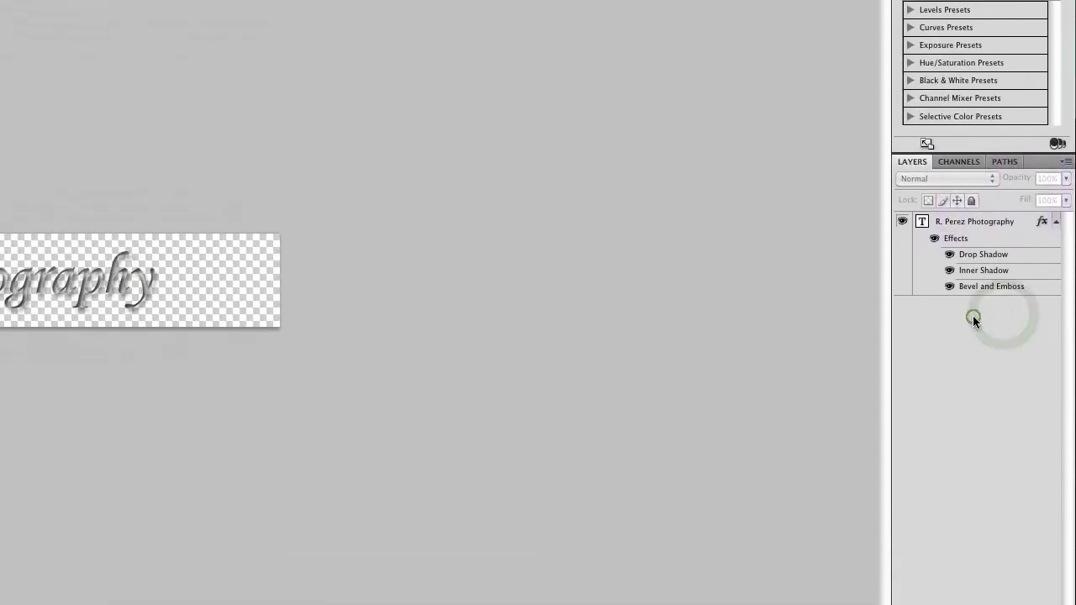
pyautogui.click(972, 349)
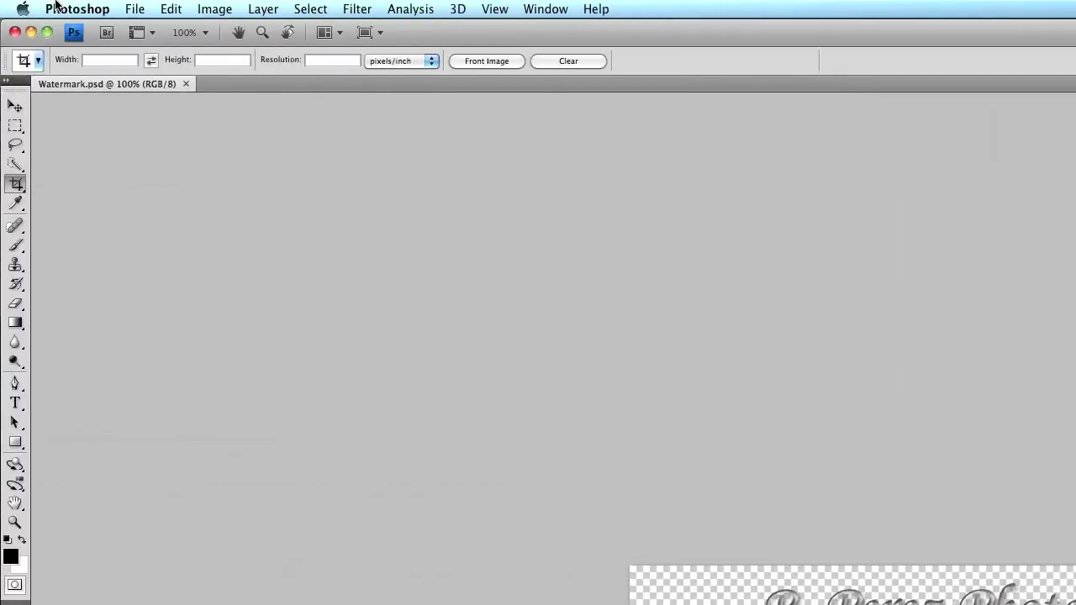
pyautogui.click(76, 9)
pyautogui.moveTo(138, 9)
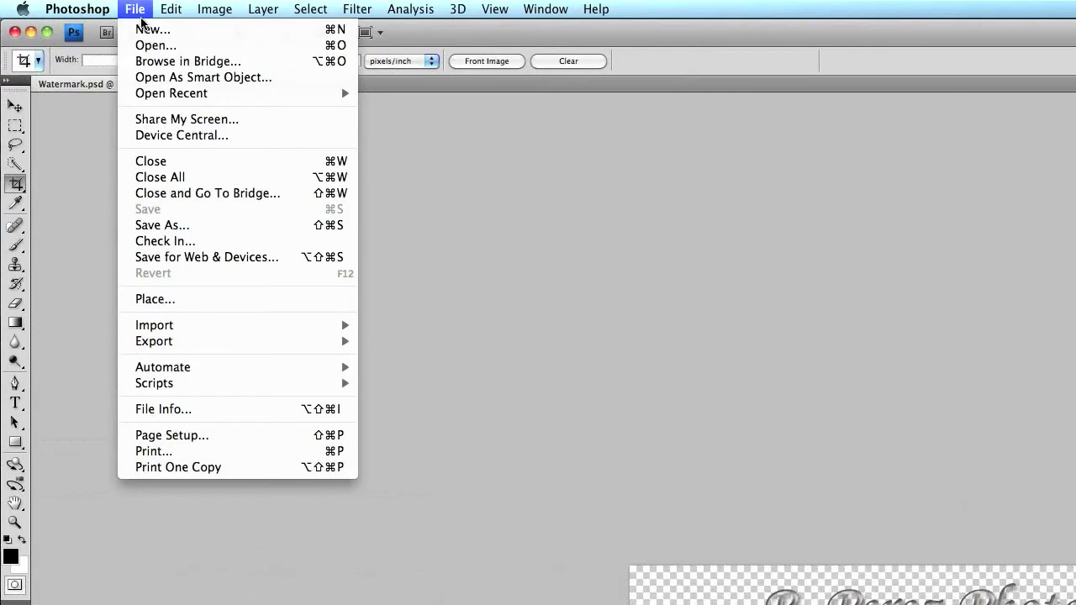
# Step: Open Byodo-in Temple 001.jpg from the Desktop
pyautogui.click(153, 43)
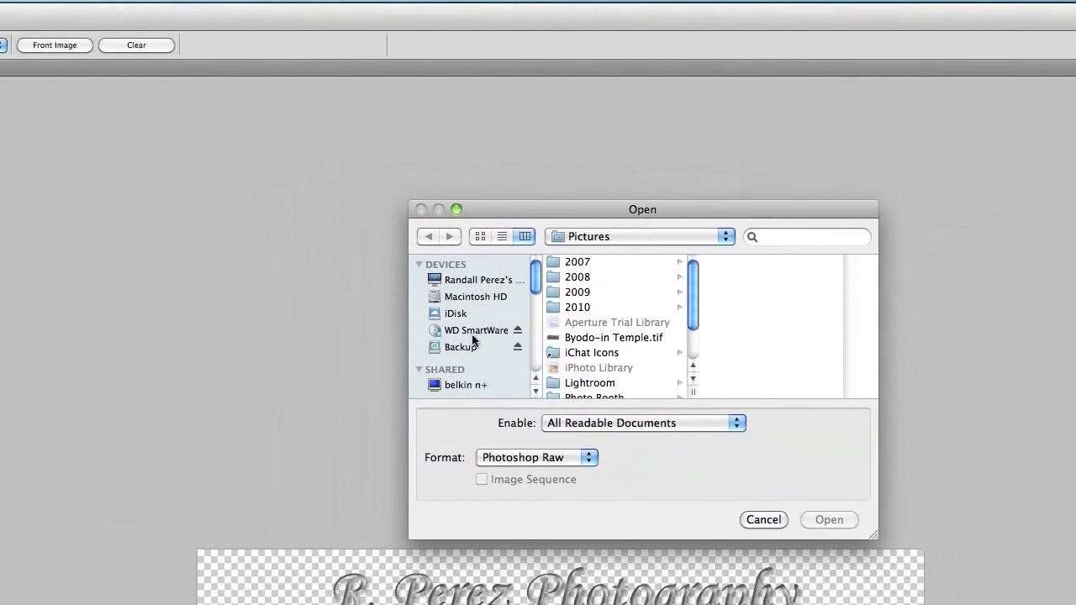
pyautogui.scroll(-5, 472, 339)
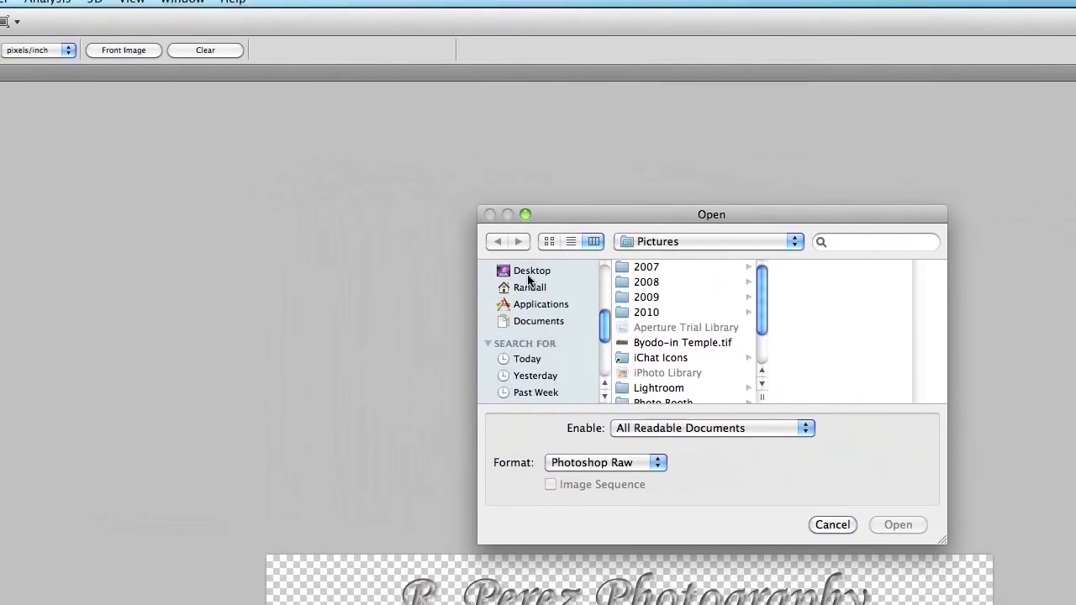
pyautogui.click(529, 272)
pyautogui.click(681, 282)
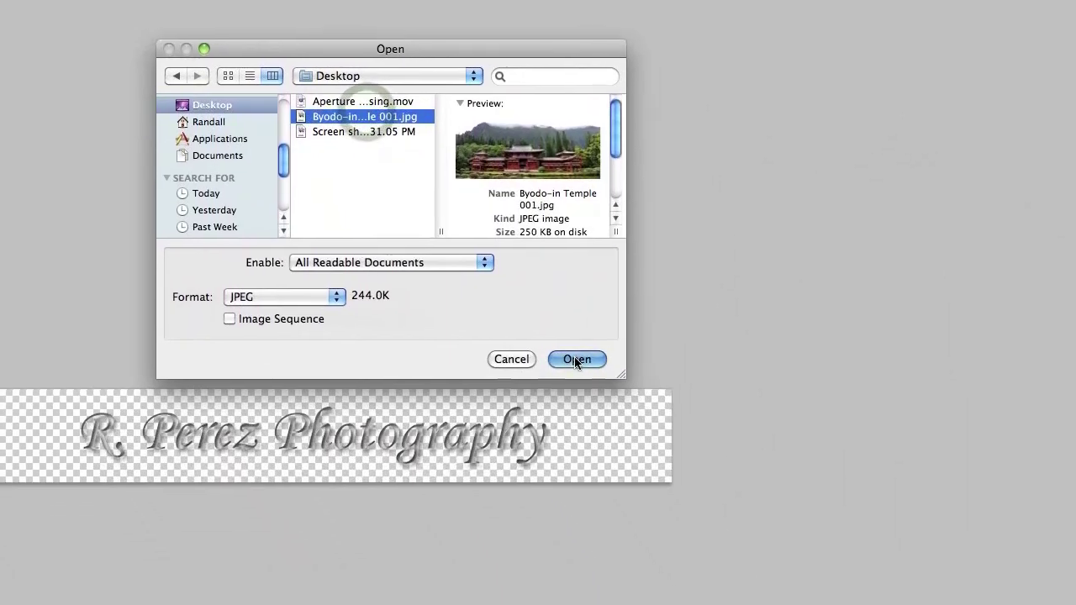
pyautogui.click(736, 529)
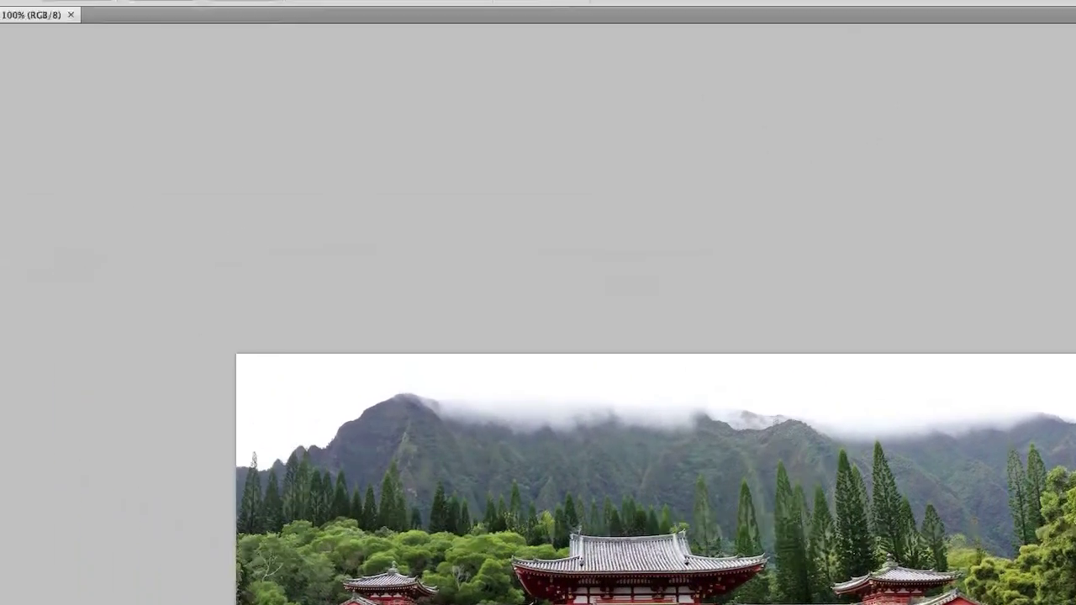
# Step: Browse to the Pictures folder in the home directory and select Watermark.psd
pyautogui.click(0, 0)
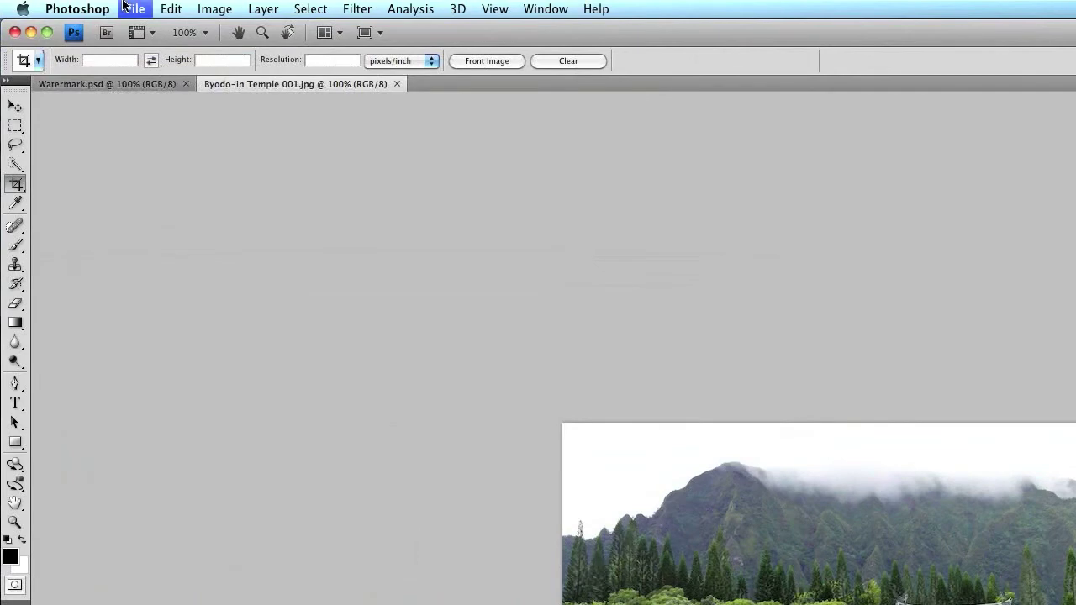
pyautogui.click(141, 48)
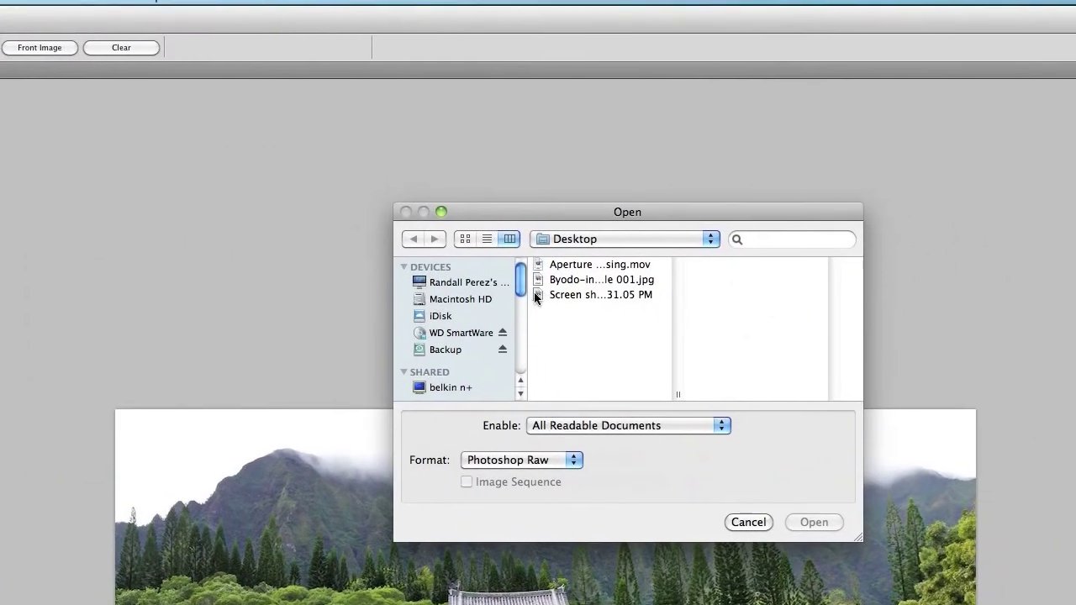
pyautogui.moveTo(532, 273); pyautogui.dragTo(538, 328)
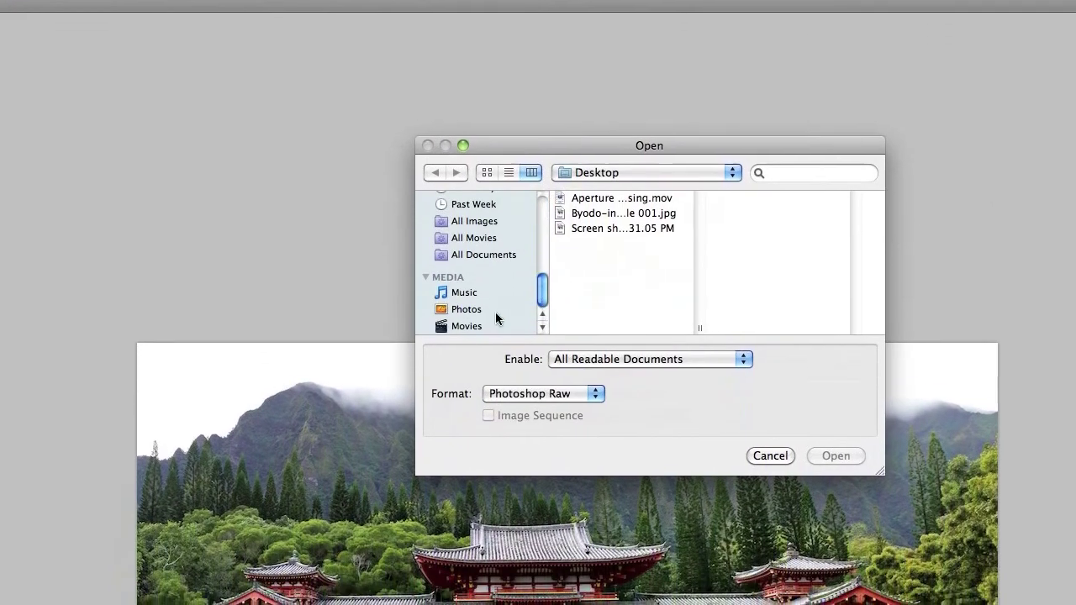
pyautogui.scroll(10, 481, 284)
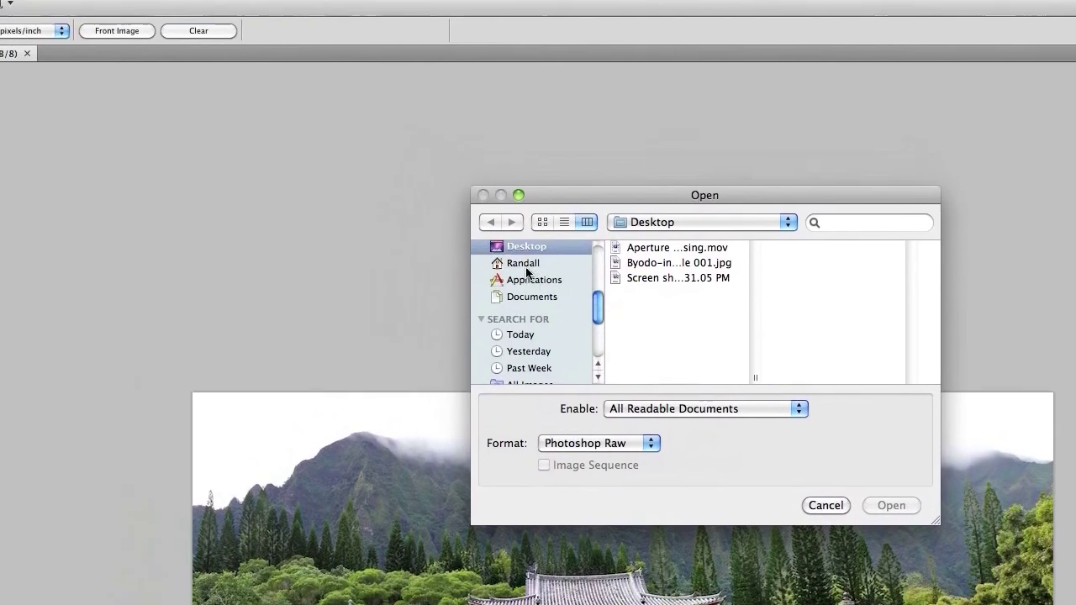
pyautogui.click(518, 248)
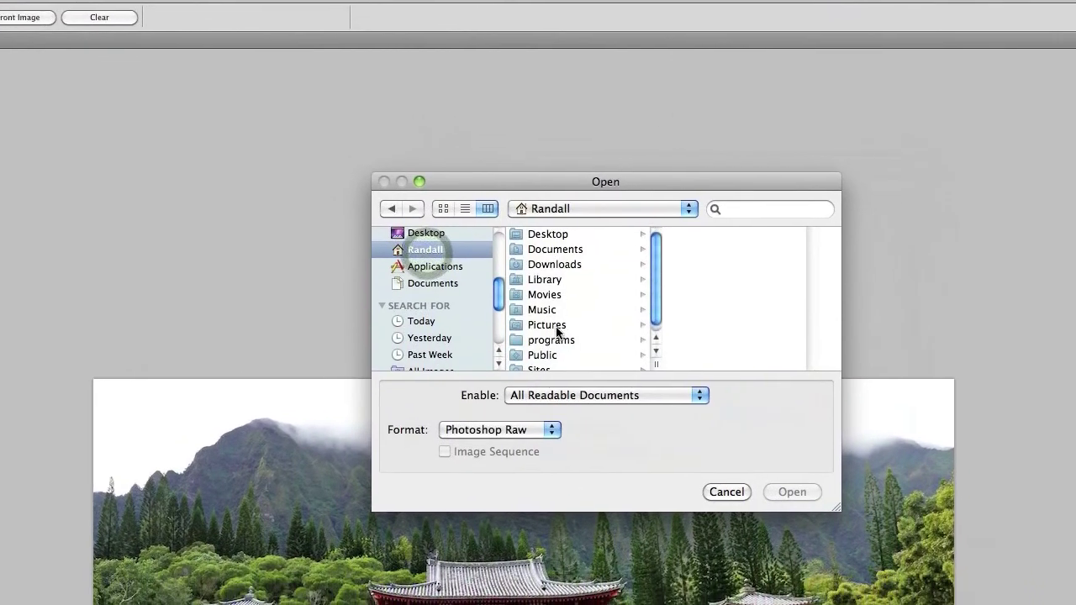
pyautogui.click(547, 326)
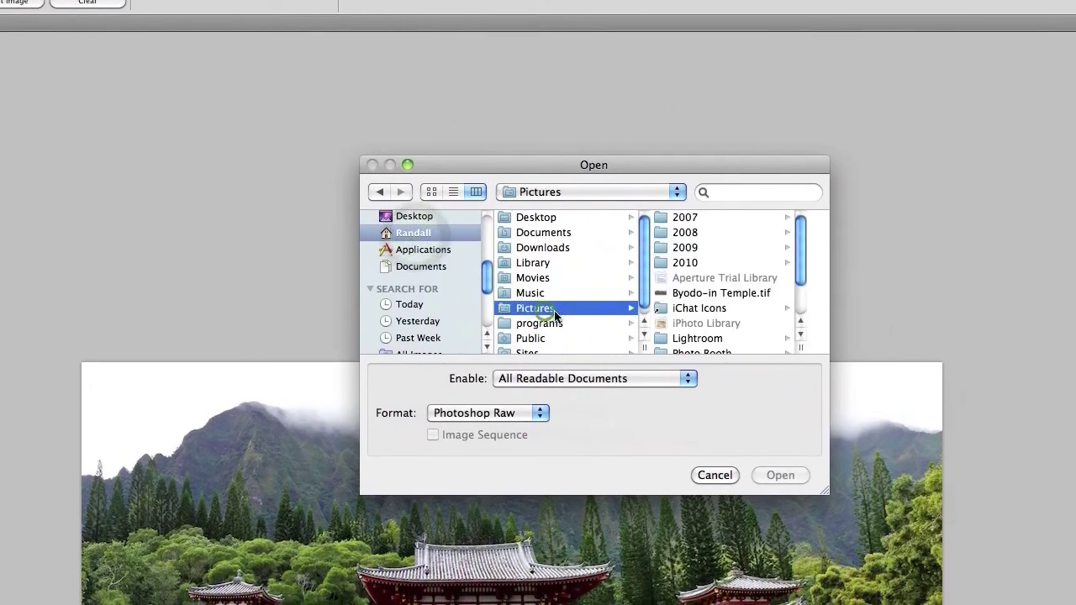
pyautogui.scroll(-3, 744, 320)
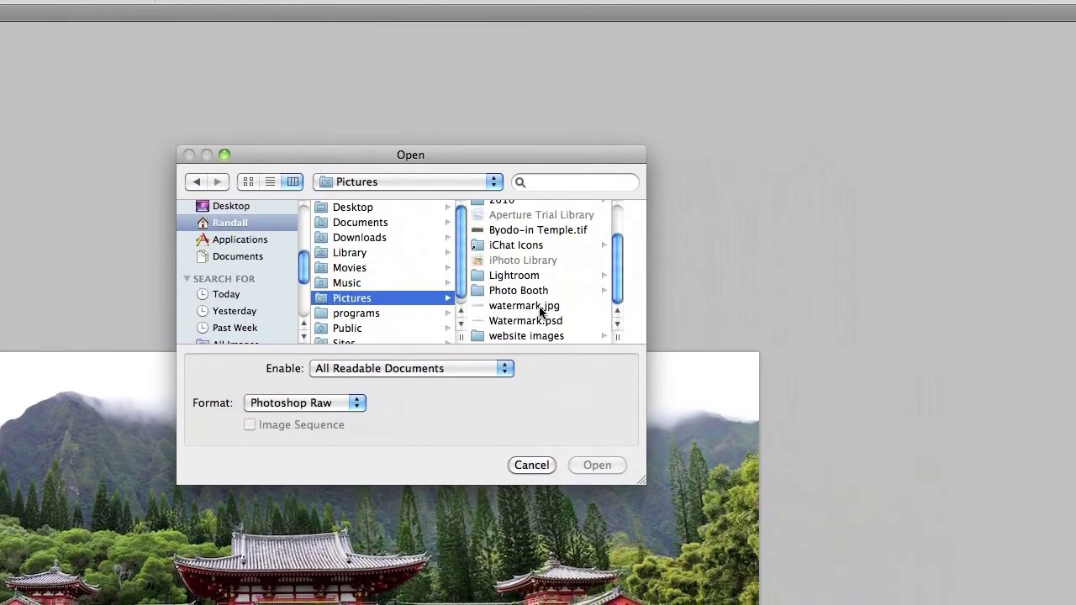
pyautogui.click(548, 314)
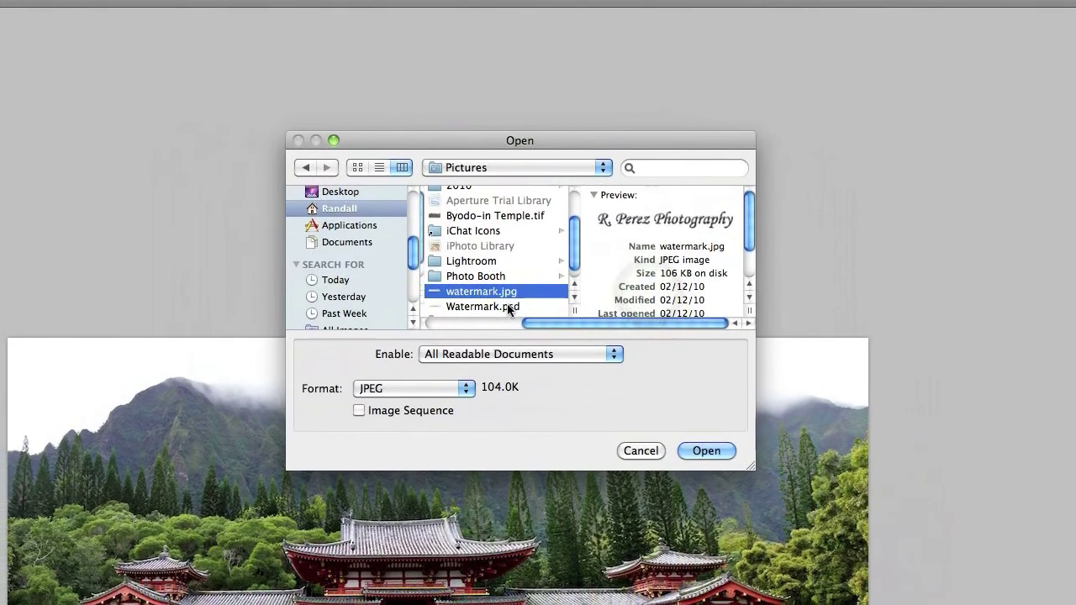
pyautogui.click(453, 309)
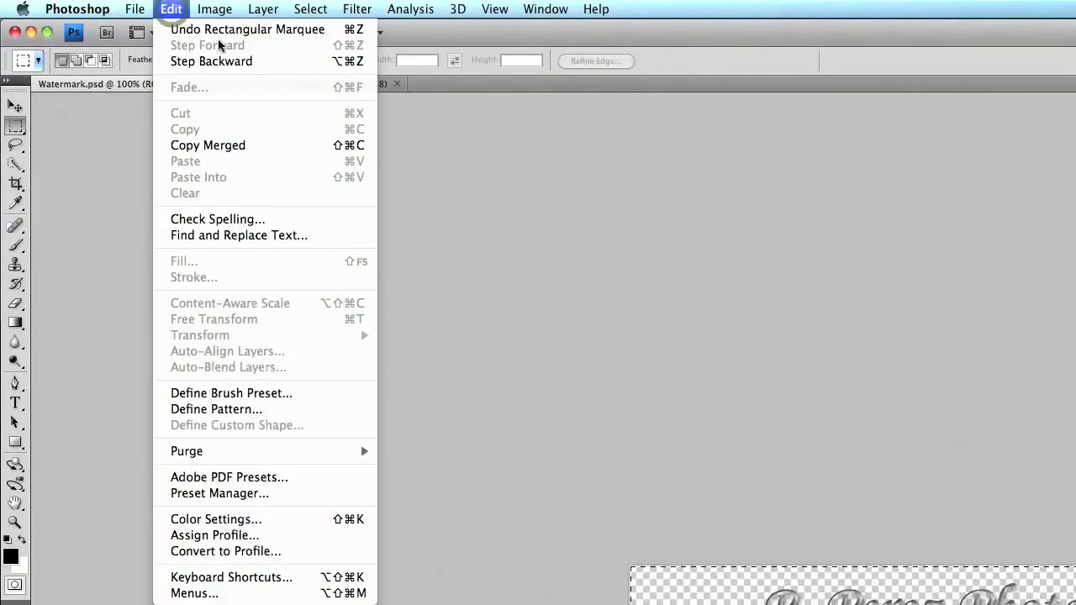
# Step: Copy the watermark strip selection with all layers merged
pyautogui.moveTo(313, 6)
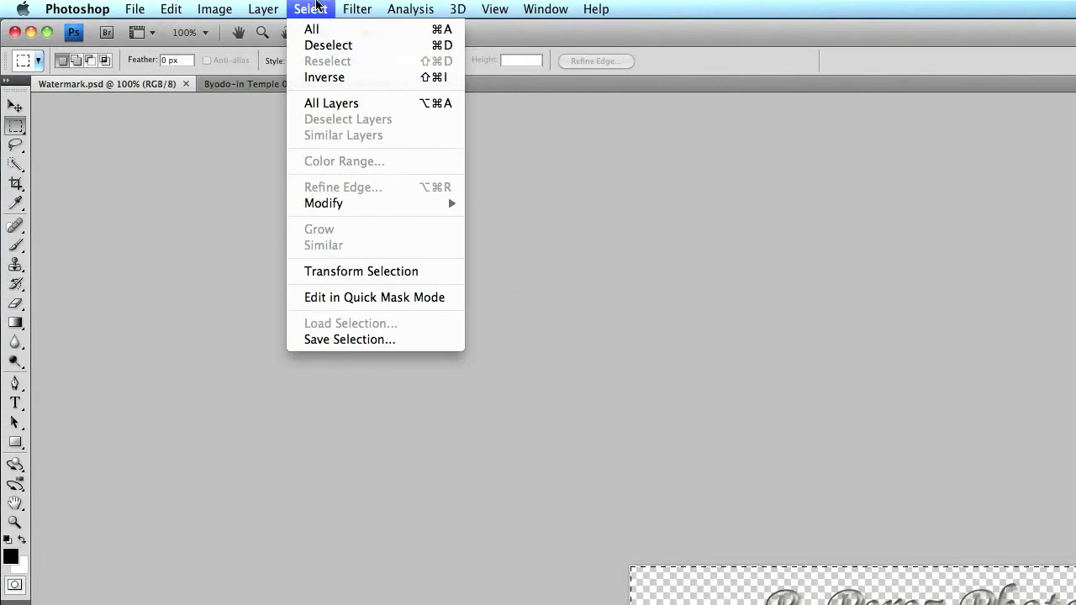
pyautogui.moveTo(171, 9)
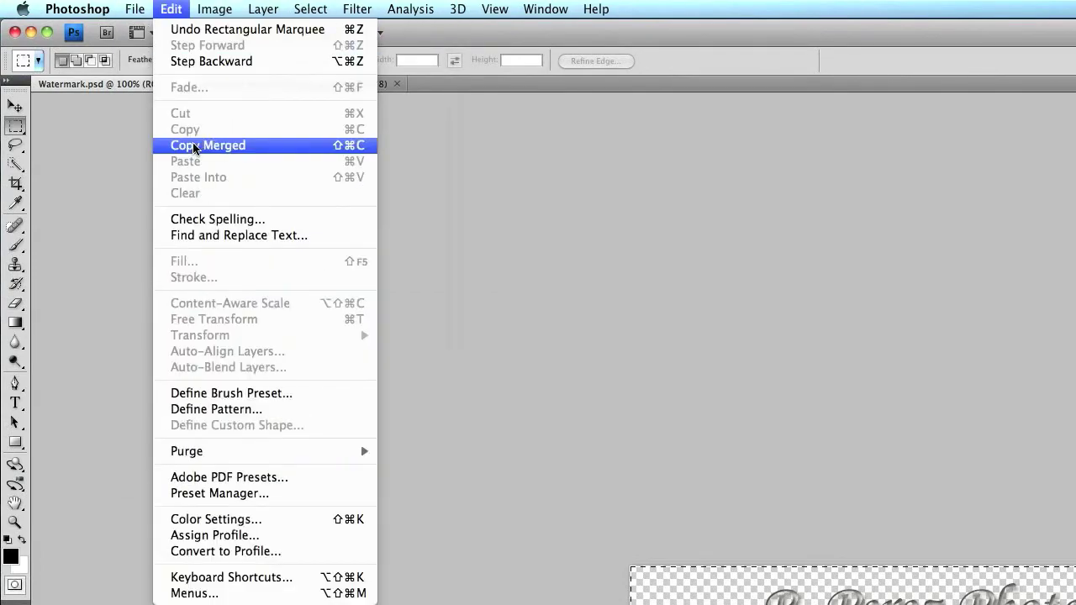
pyautogui.click(470, 319)
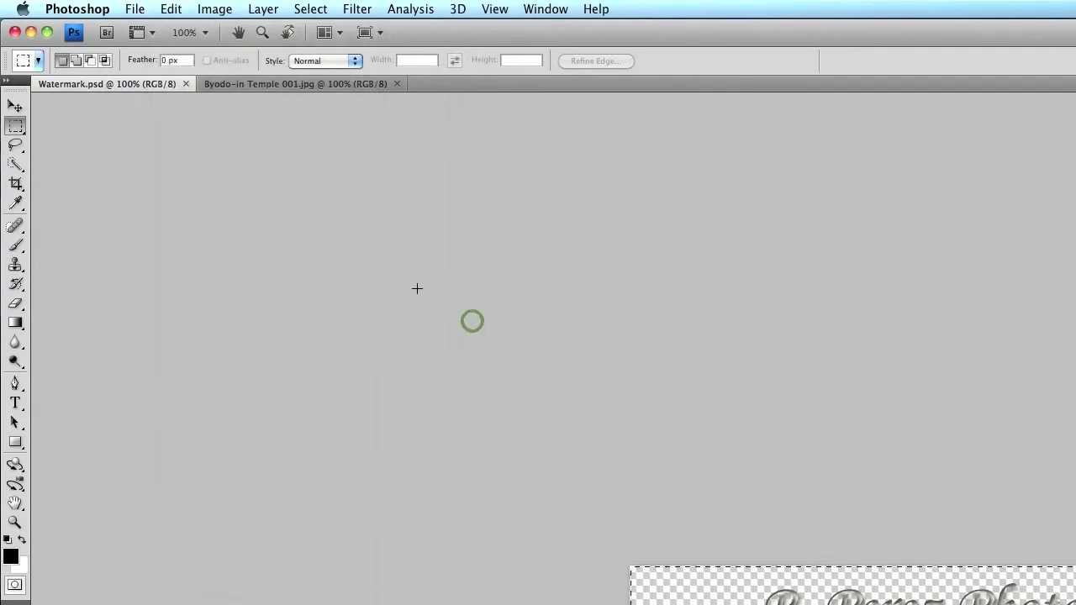
pyautogui.rightClick(761, 563)
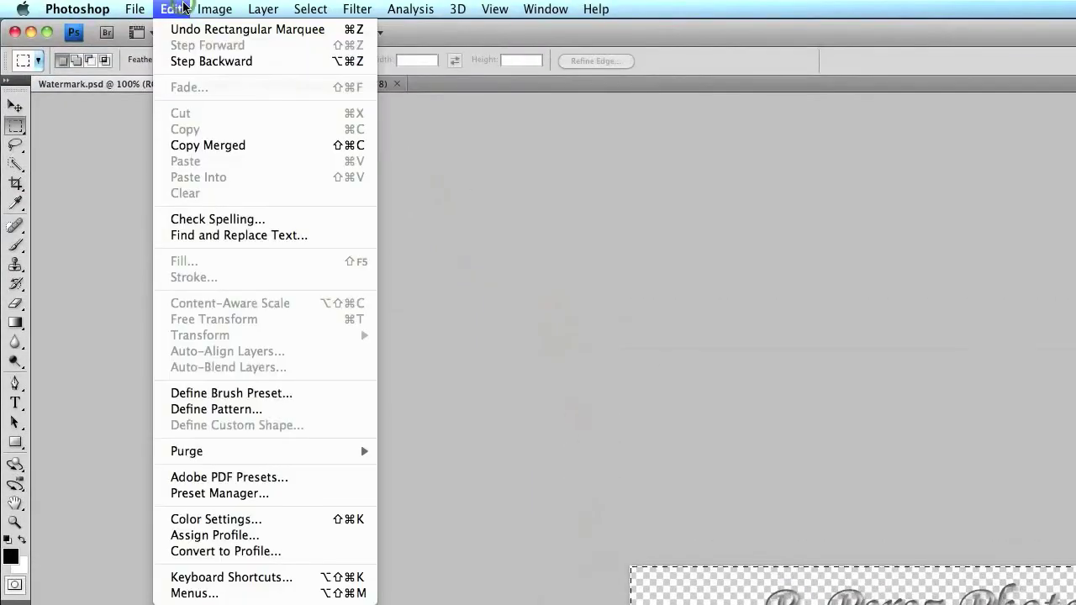
pyautogui.click(220, 148)
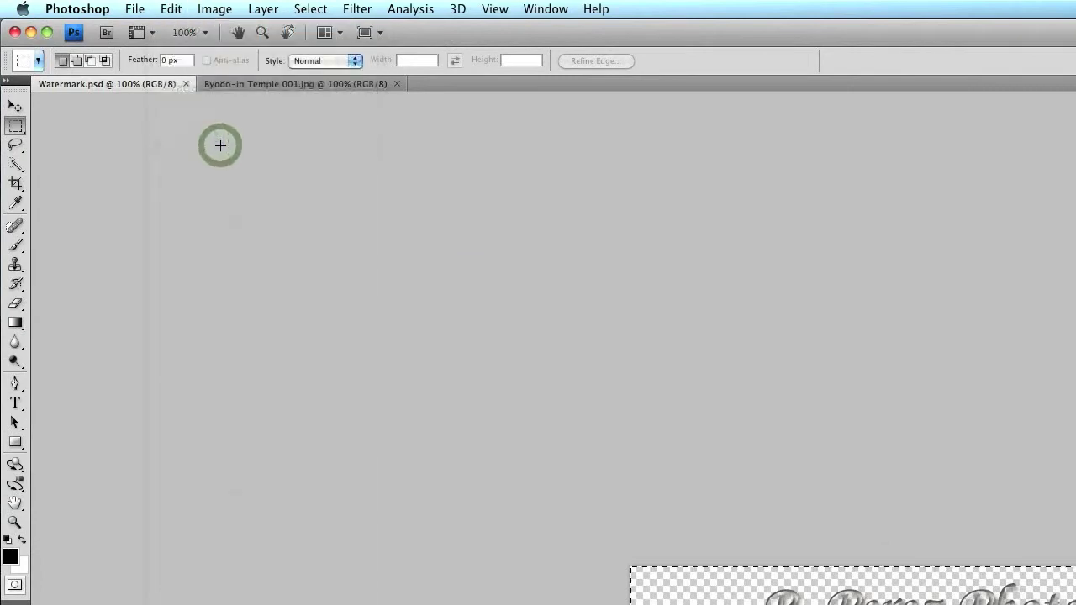
# Step: Paste the watermark into the Byodo-in Temple photo
pyautogui.click(251, 85)
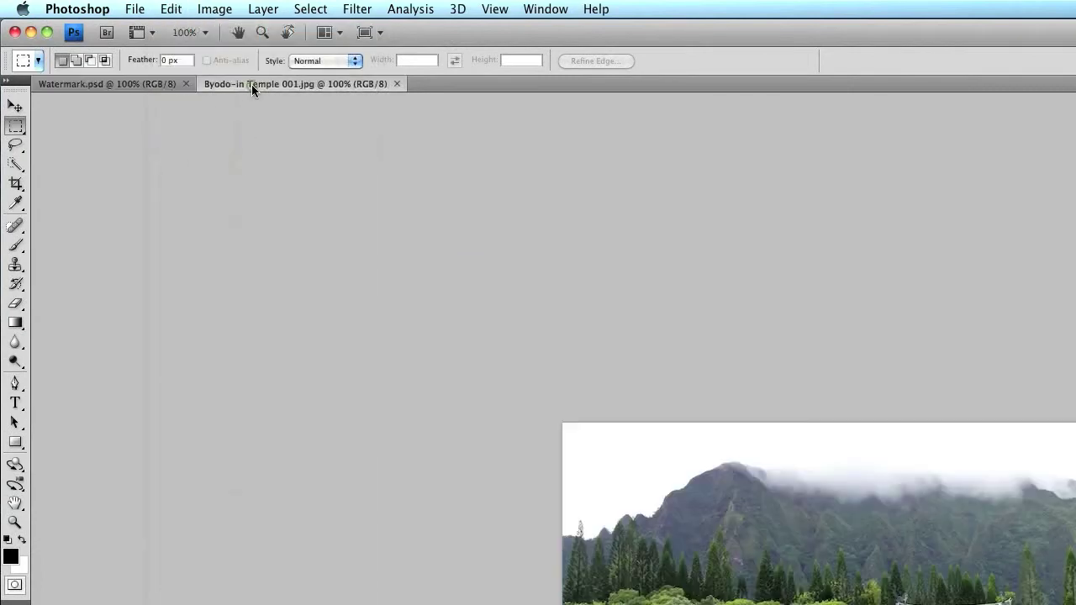
pyautogui.click(170, 9)
pyautogui.click(210, 160)
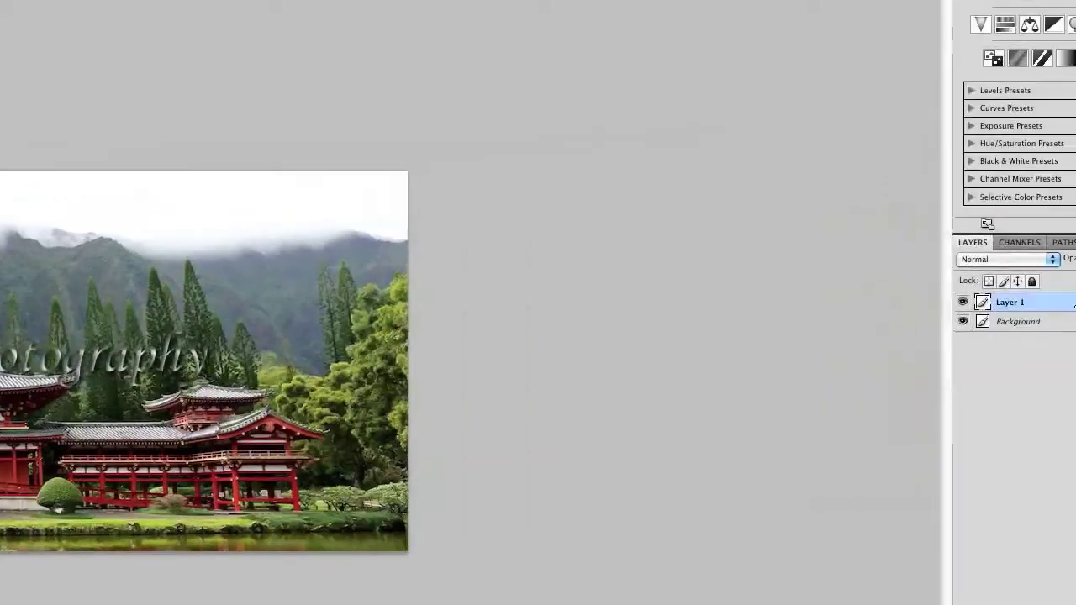
# Step: Select Layer 1, the pasted watermark, in the Layers panel
pyautogui.click(1023, 321)
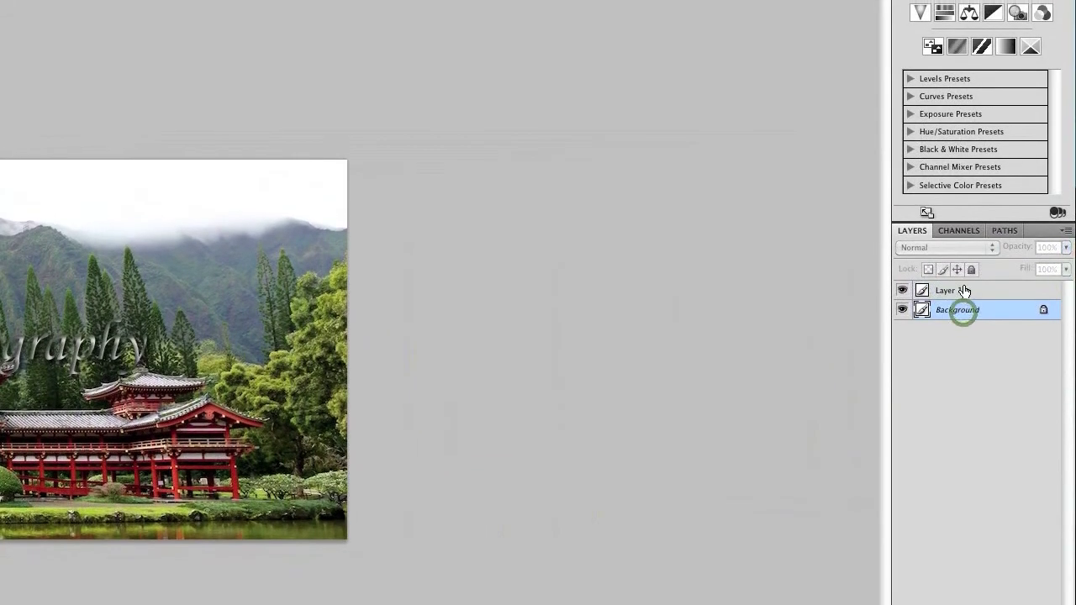
pyautogui.click(964, 290)
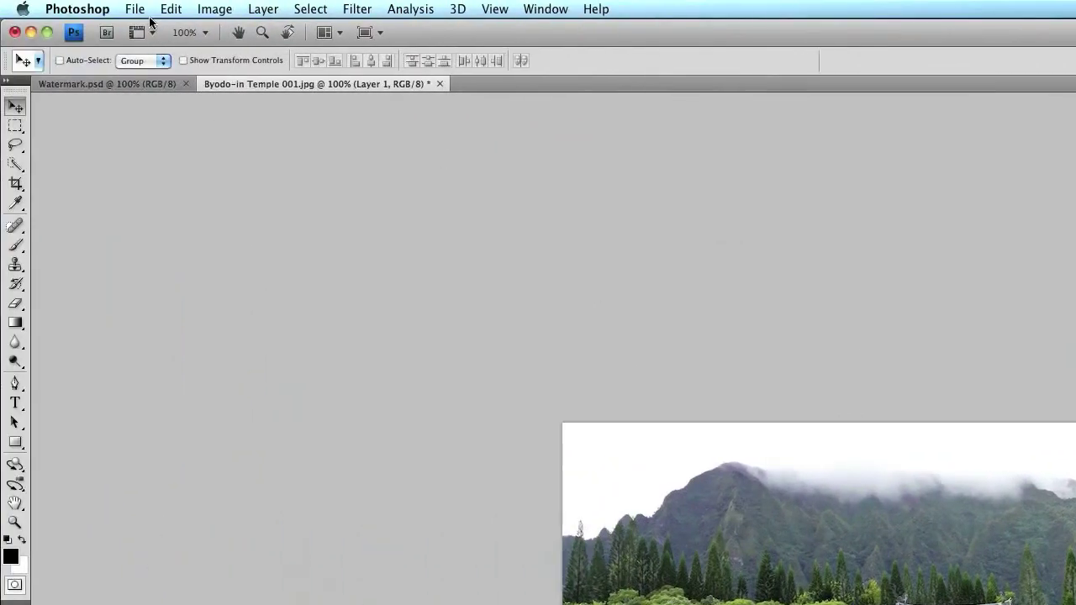
pyautogui.click(171, 11)
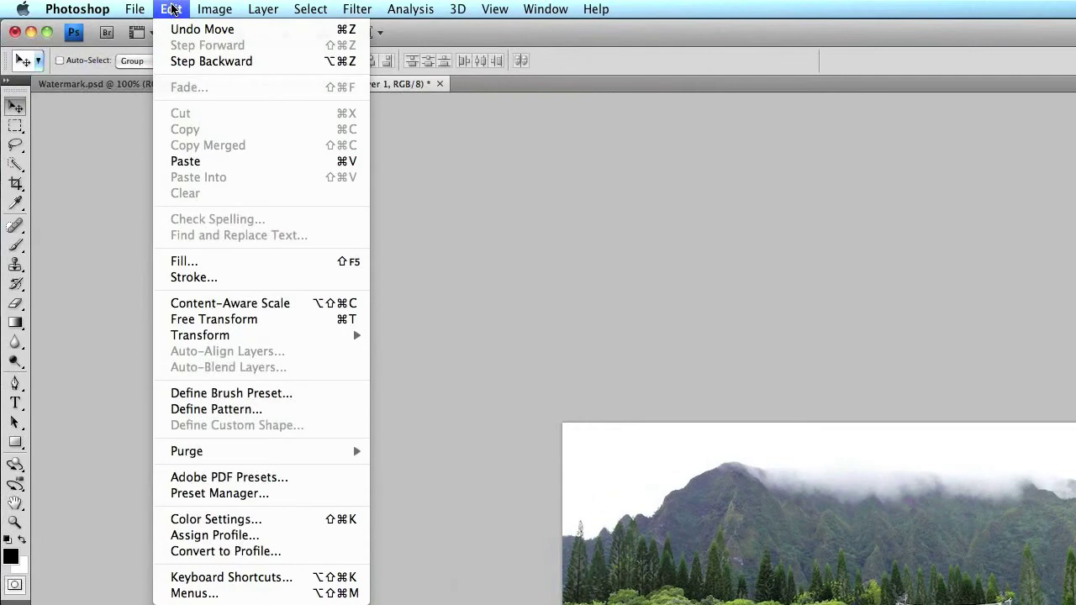
# Step: Free-transform the watermark to 58%, place it along the photo's bottom edge, and commit
pyautogui.moveTo(203, 9)
pyautogui.moveTo(267, 9)
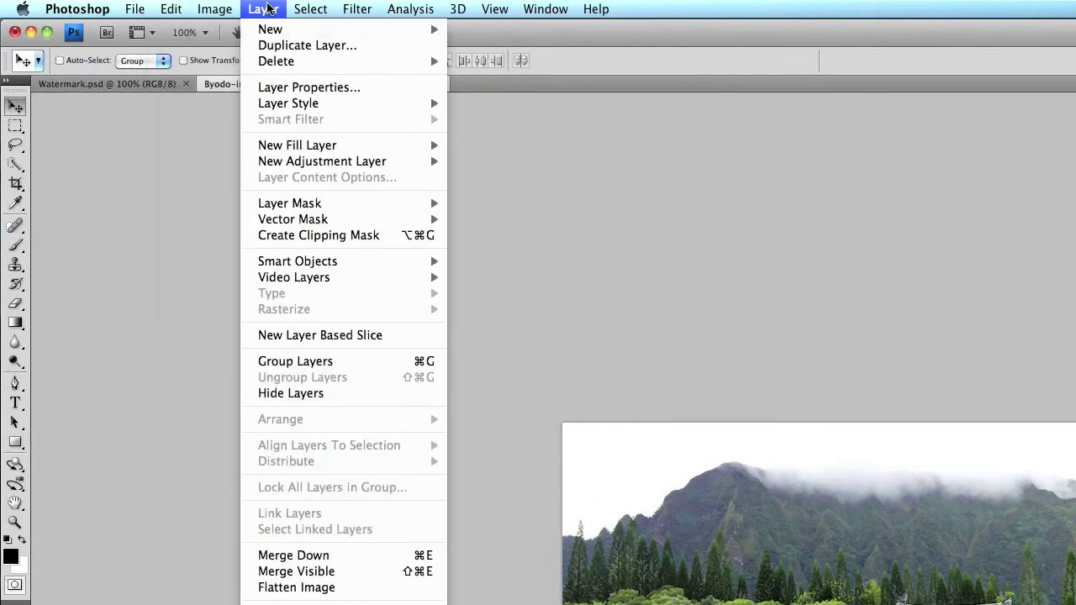
pyautogui.moveTo(331, 7)
pyautogui.moveTo(166, 8)
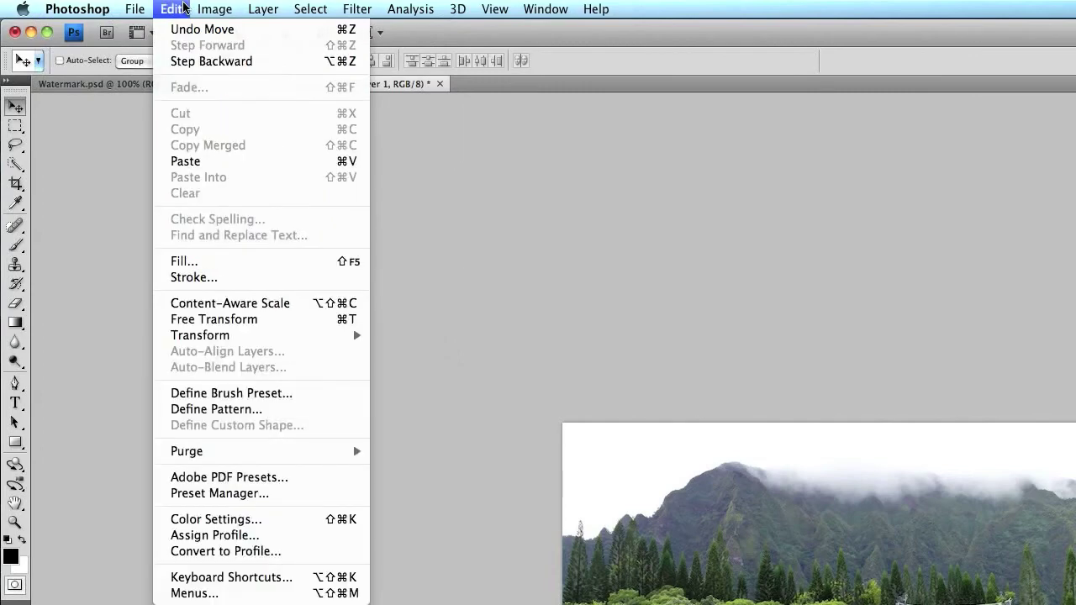
pyautogui.moveTo(328, 334)
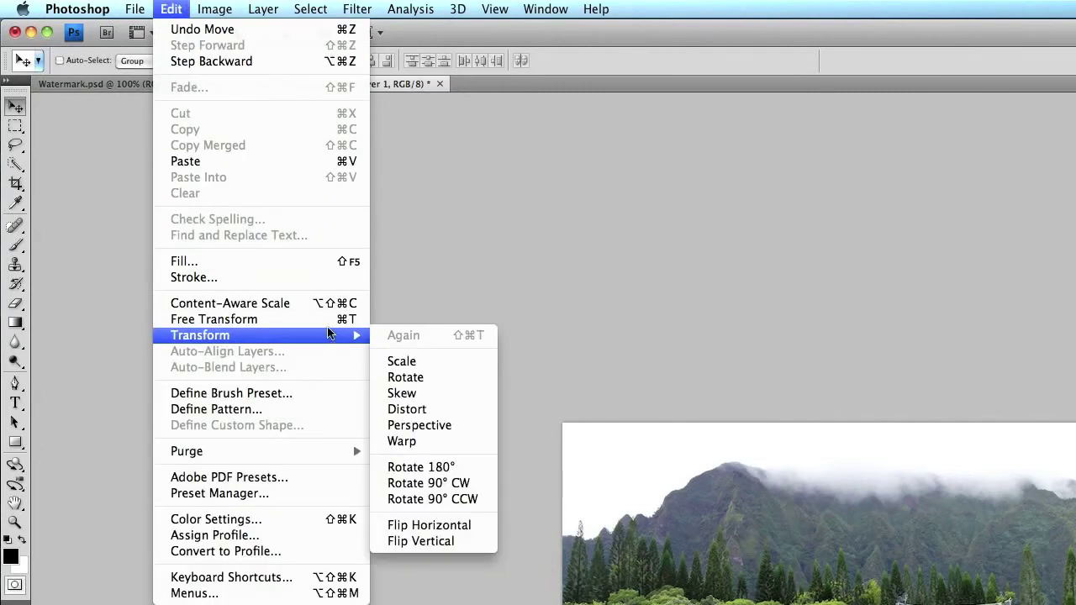
pyautogui.click(324, 322)
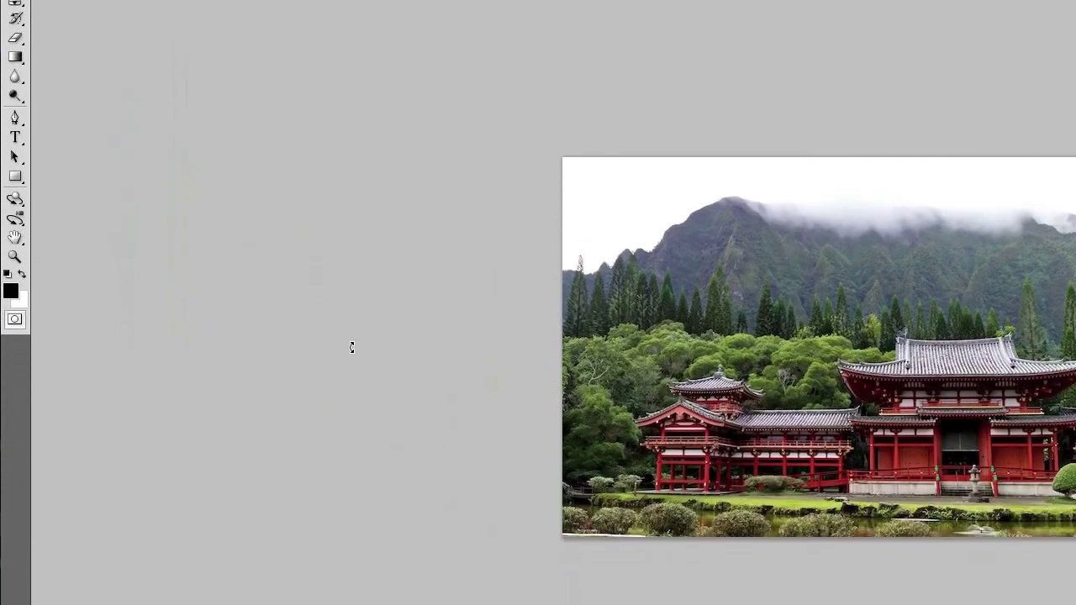
pyautogui.click(349, 562)
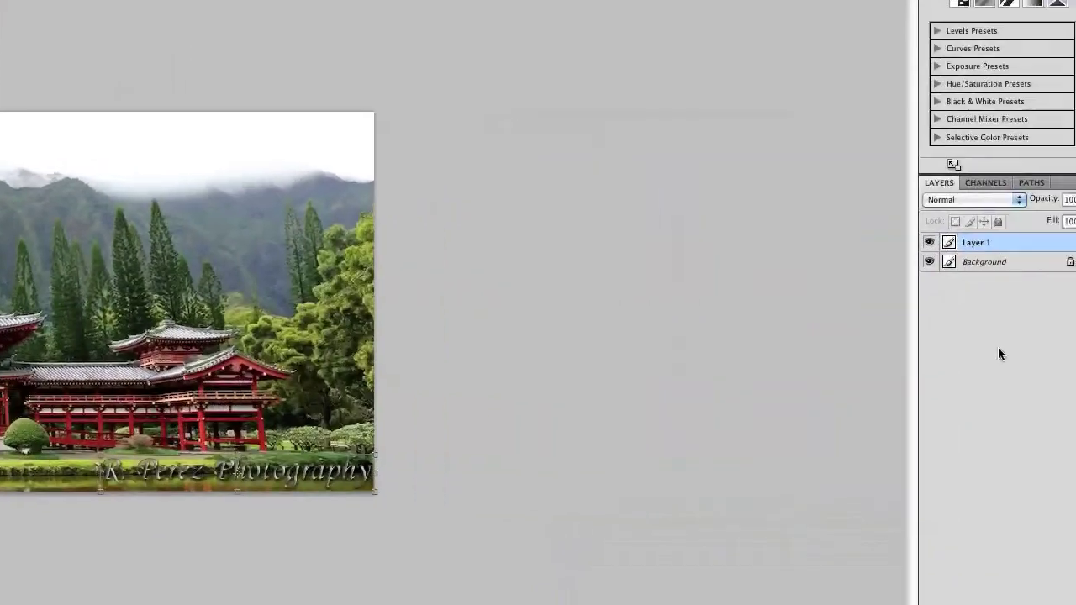
pyautogui.rightClick(984, 291)
pyautogui.click(925, 436)
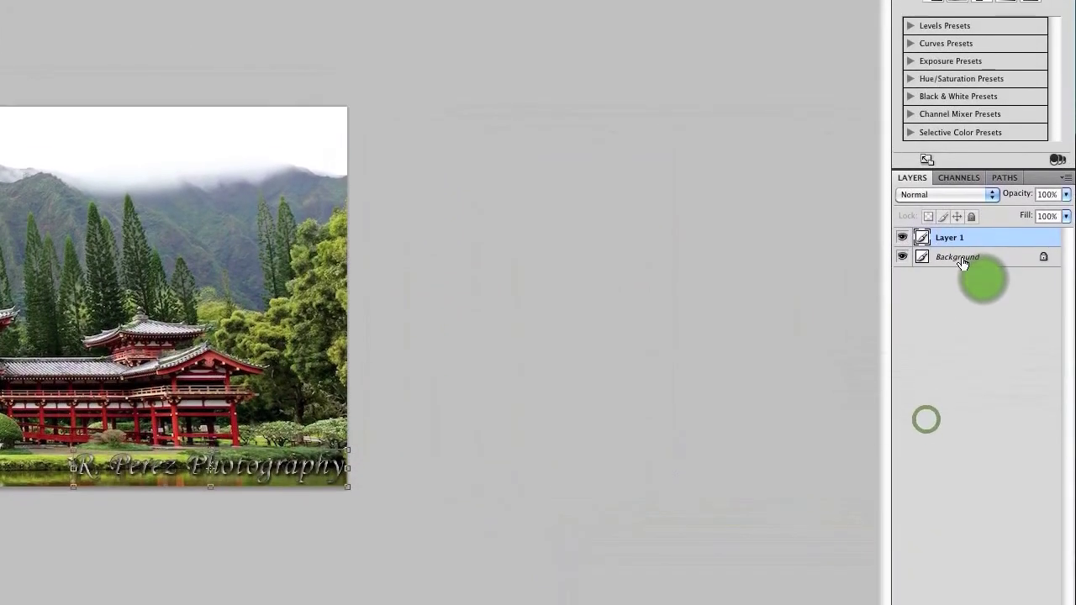
pyautogui.click(963, 273)
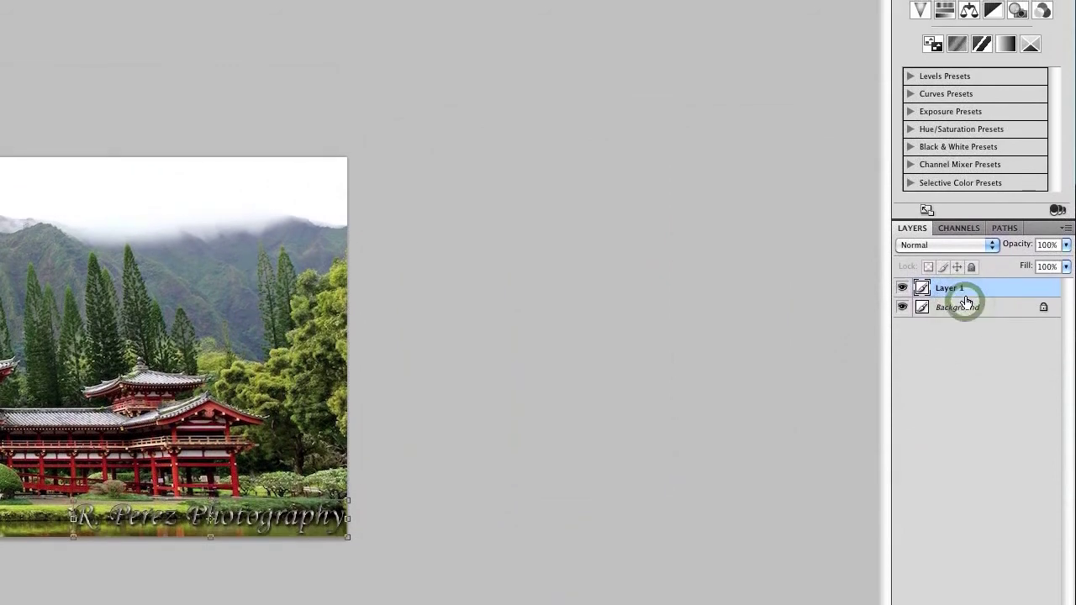
pyautogui.click(965, 284)
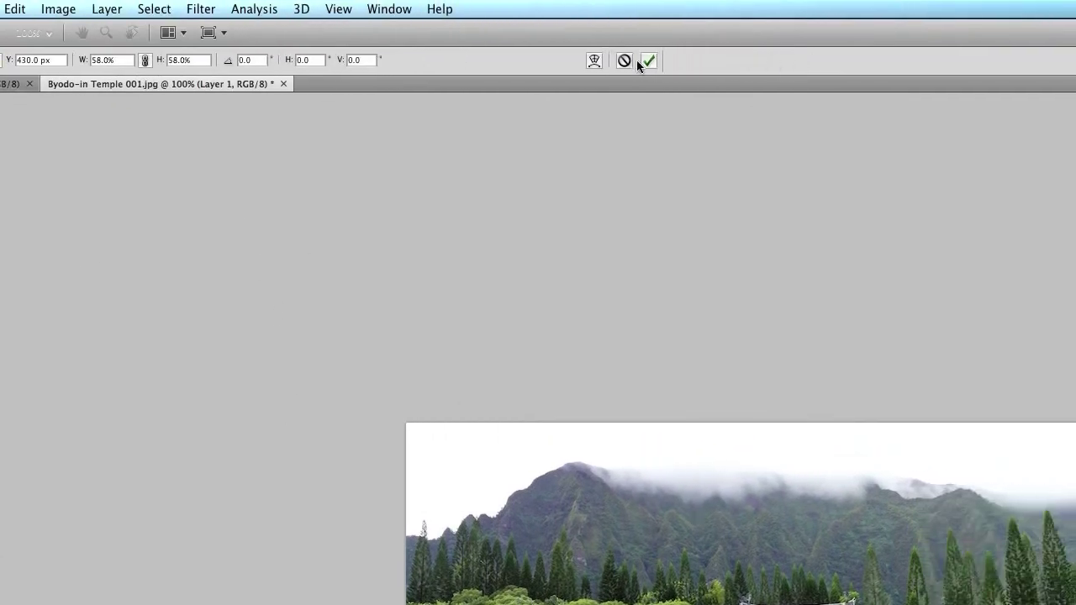
pyautogui.click(807, 61)
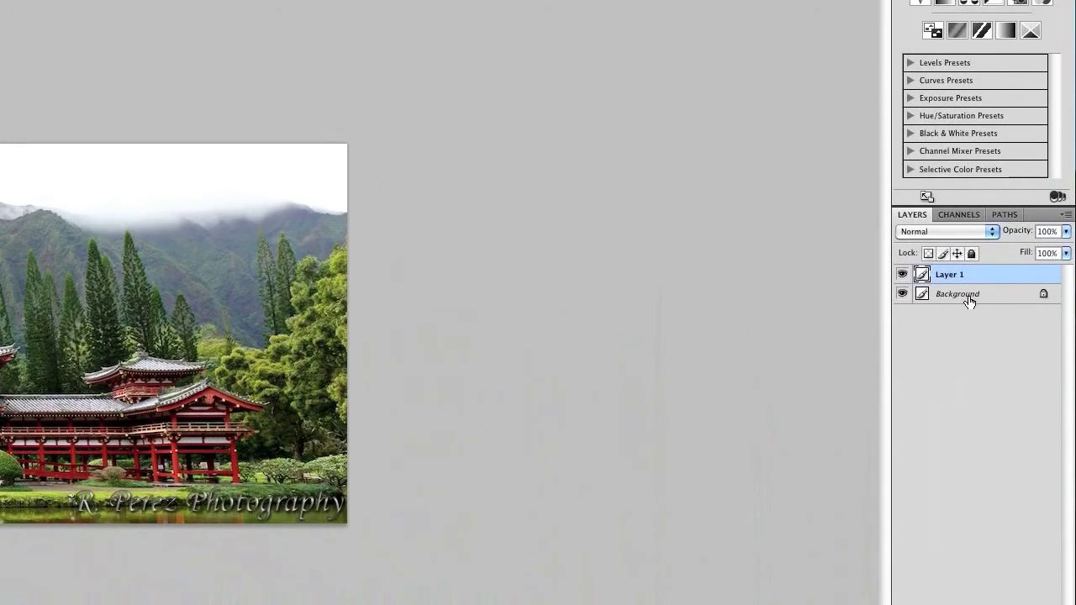
# Step: Select watermark Layer 1 and bring up its merge options to combine it with the temple photo
pyautogui.rightClick(969, 299)
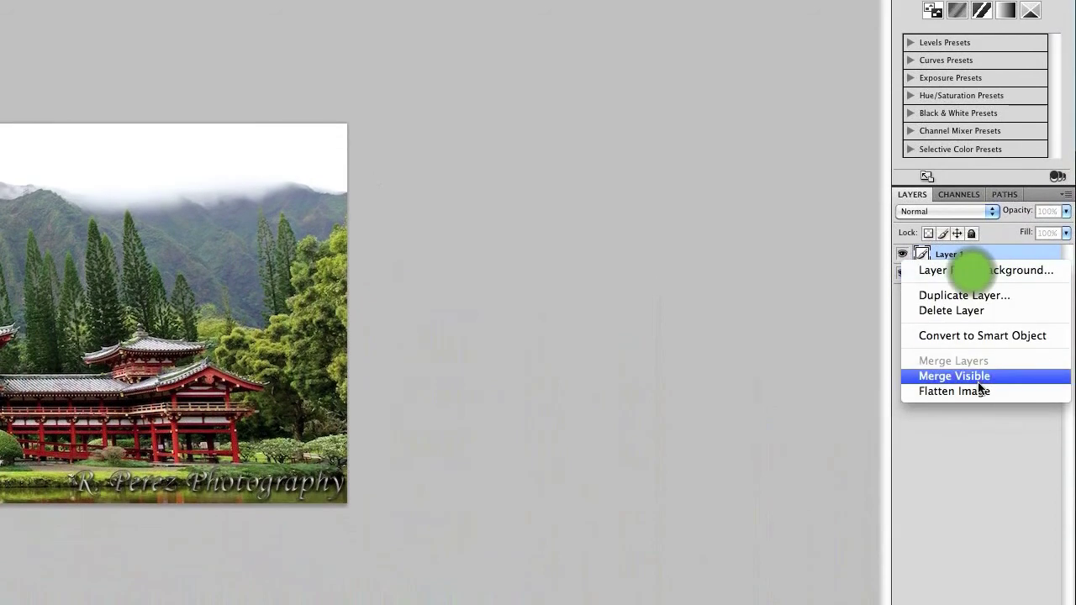
pyautogui.click(975, 481)
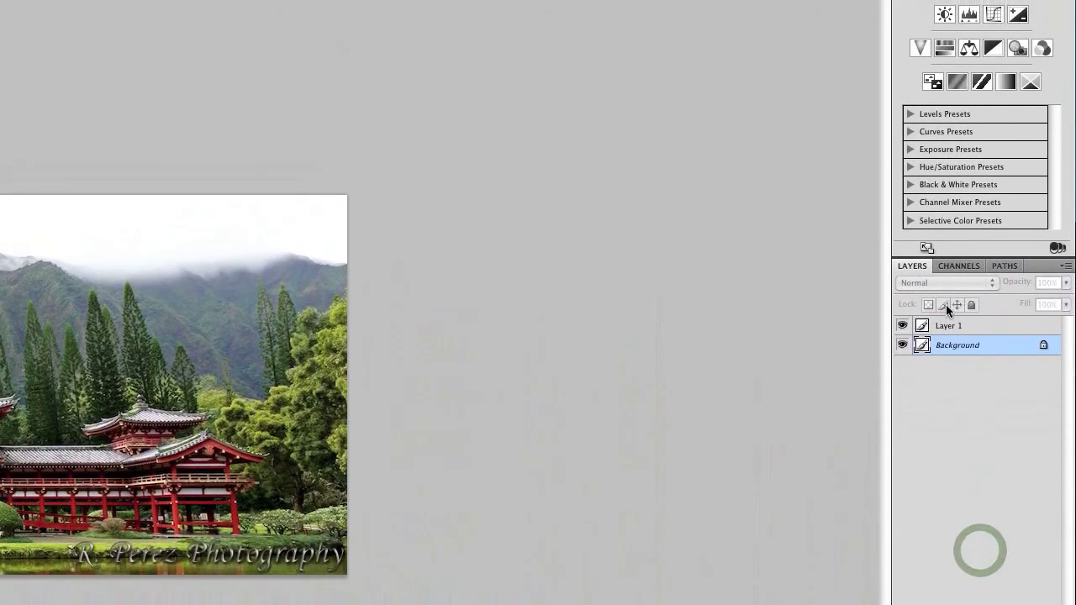
pyautogui.click(948, 325)
pyautogui.rightClick(949, 325)
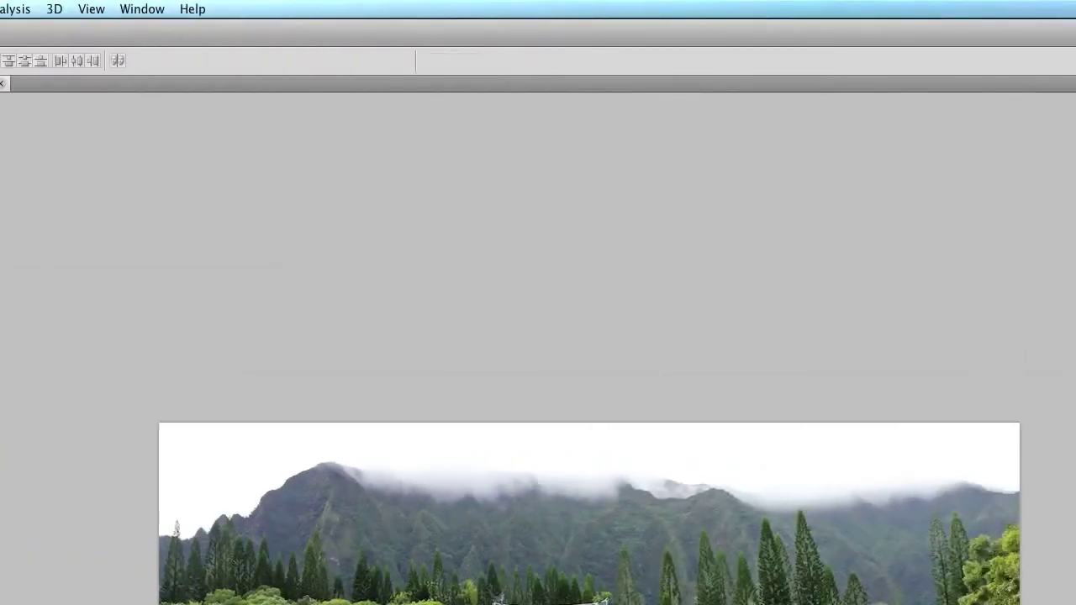
# Step: Save the watermarked temple photo as JPEG at Quality 12 Maximum
pyautogui.click(137, 9)
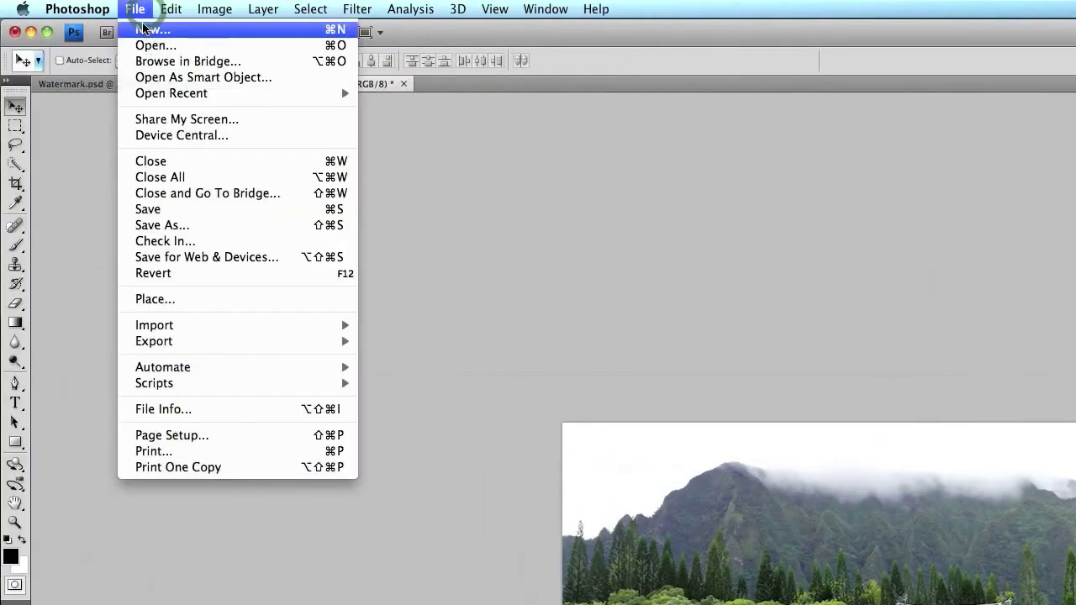
pyautogui.moveTo(71, 7)
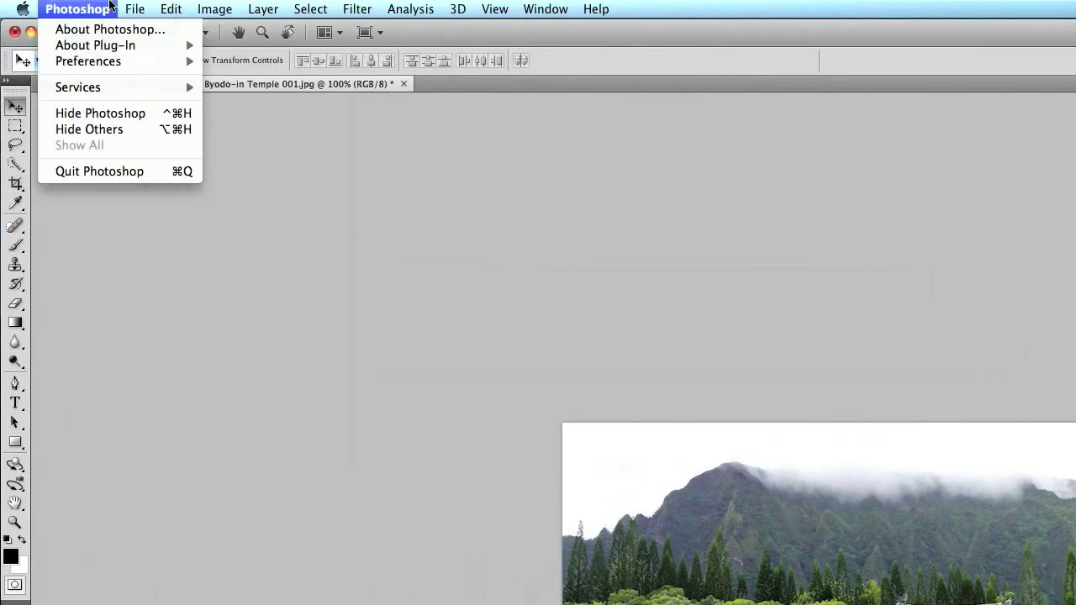
pyautogui.moveTo(134, 9)
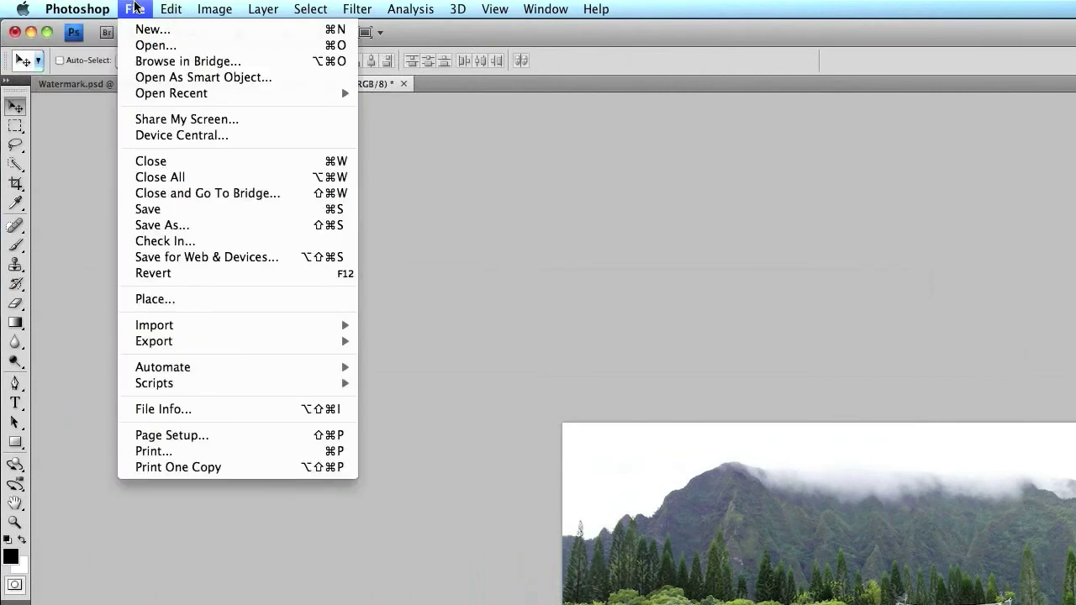
pyautogui.click(222, 216)
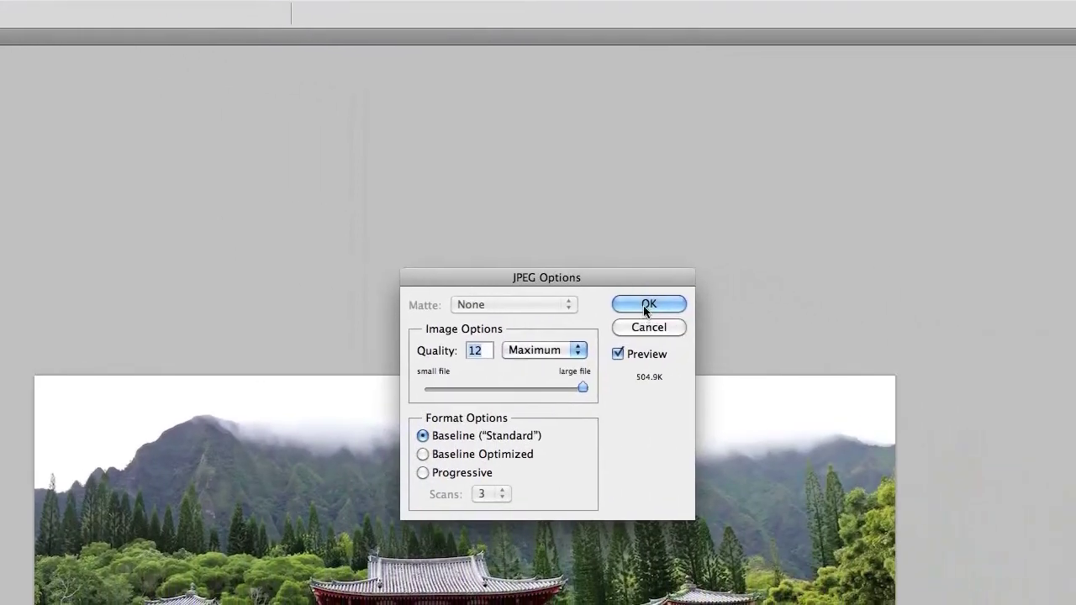
pyautogui.click(553, 302)
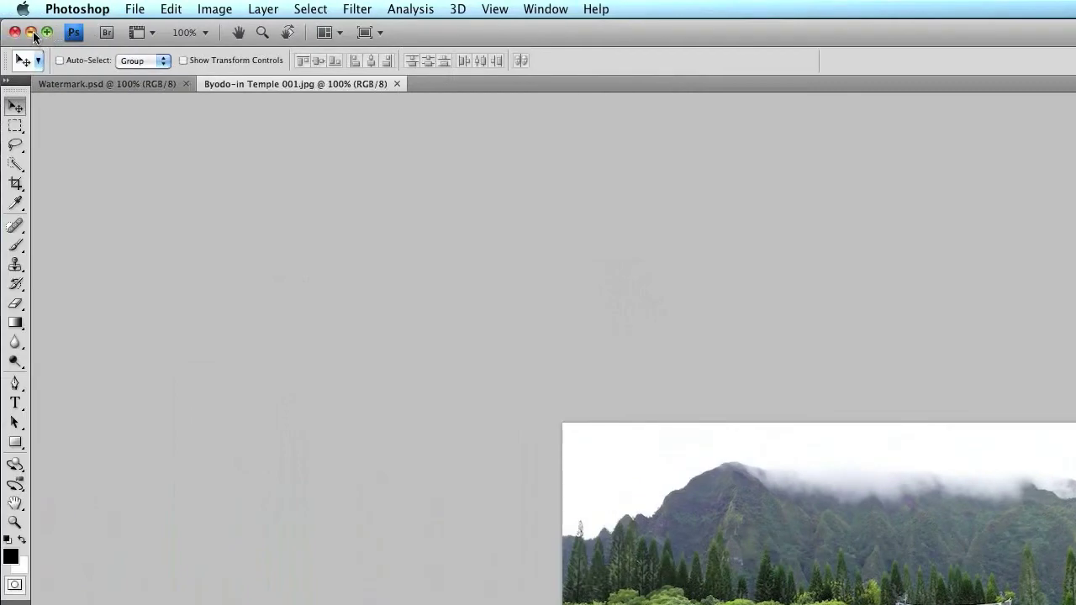
# Step: Minimize Photoshop to reveal the desktop
pyautogui.click(31, 33)
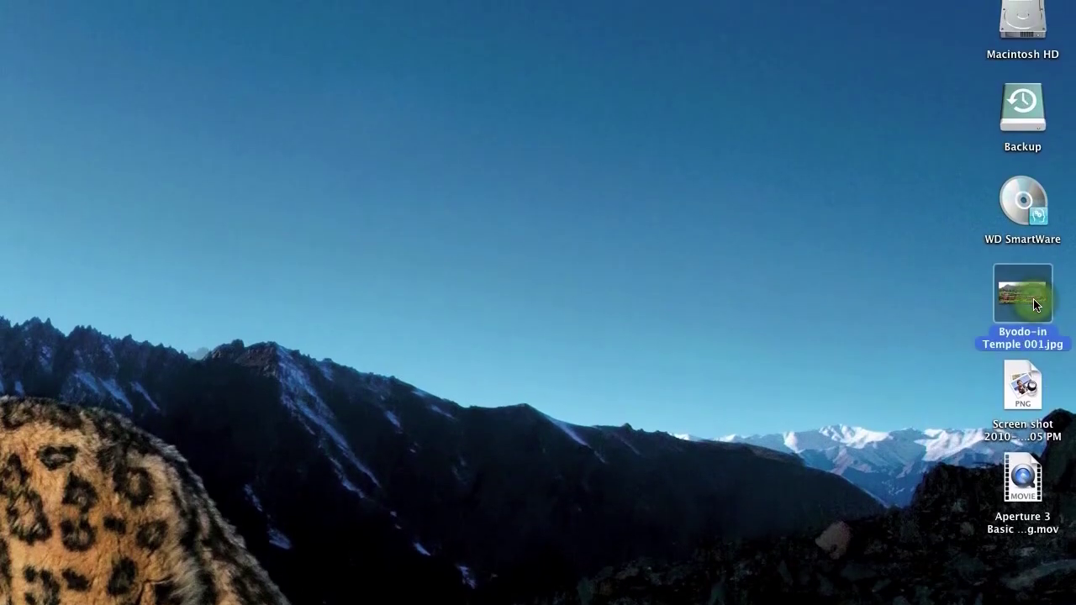
# Step: Open Byodo-in Temple 001.jpg from the desktop in Preview
pyautogui.rightClick(1014, 299)
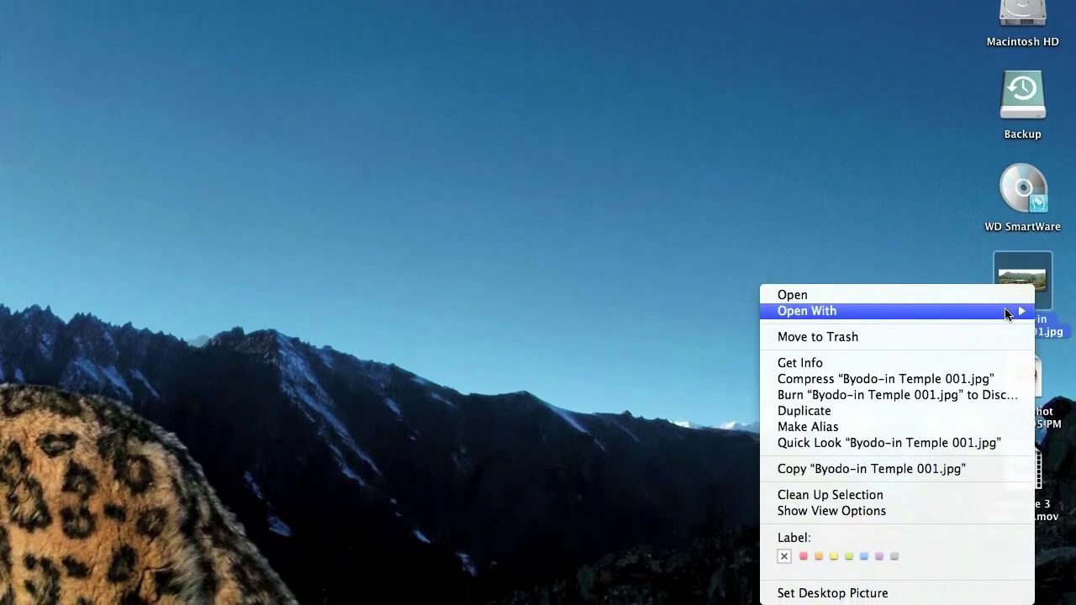
pyautogui.moveTo(1009, 328)
pyautogui.click(701, 304)
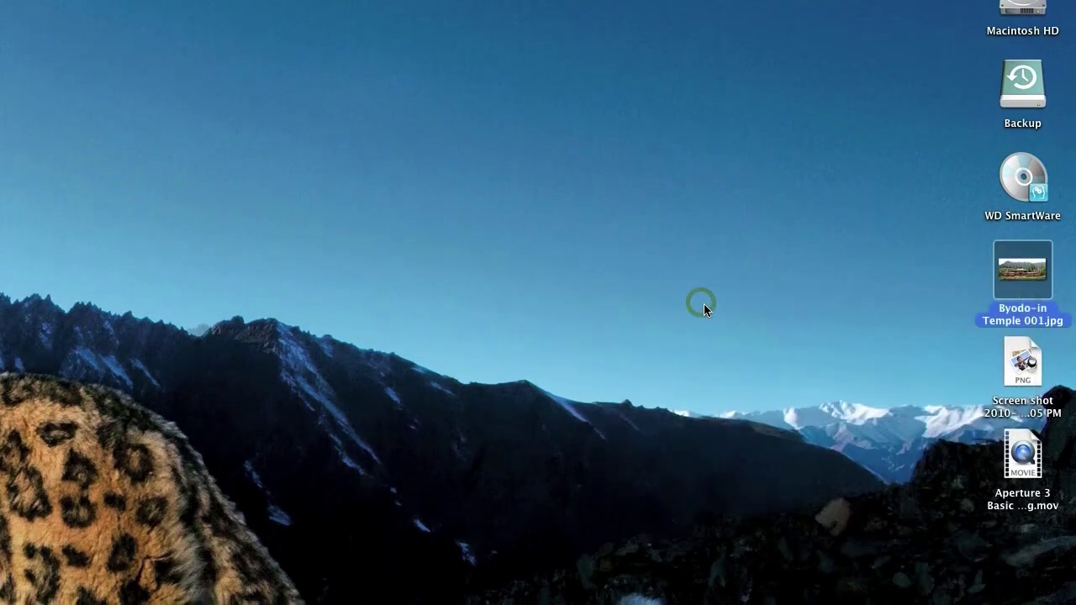